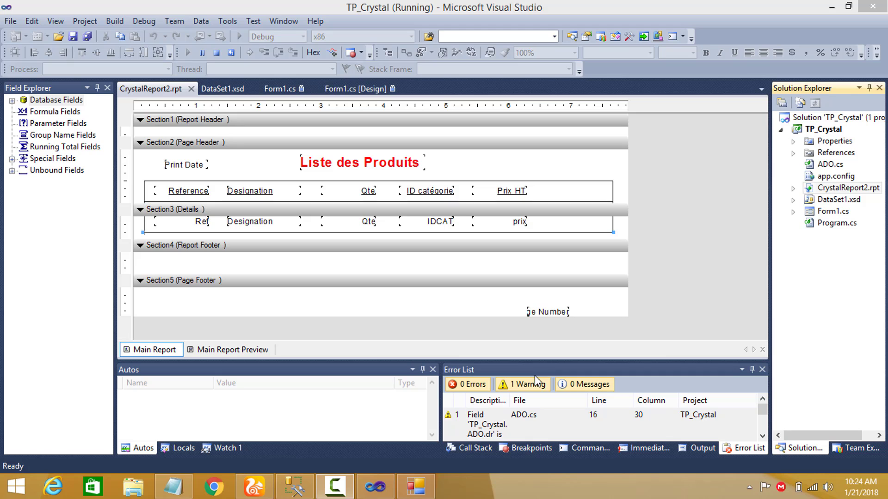
Review the product list report in the running Form1 down to its page number, and check the print options without printing.
left_click(405, 490)
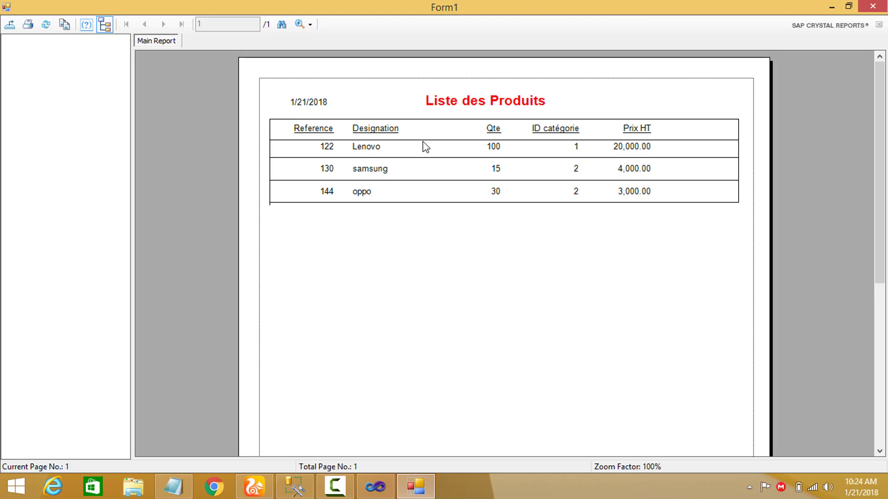
left_click_drag(880, 245, 861, 416)
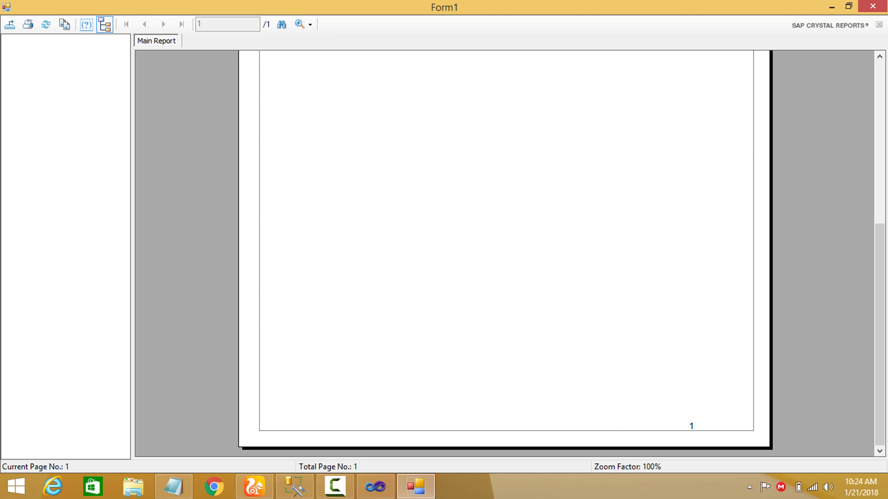
left_click_drag(881, 393, 886, 230)
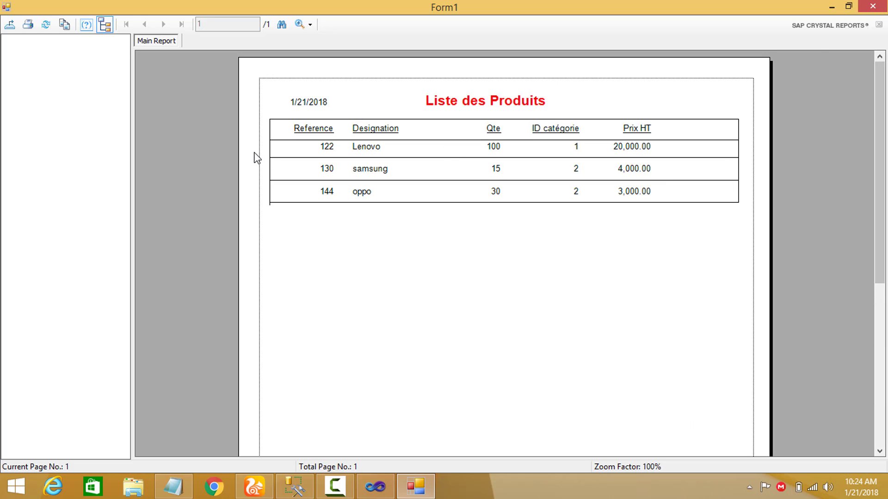
left_click(28, 26)
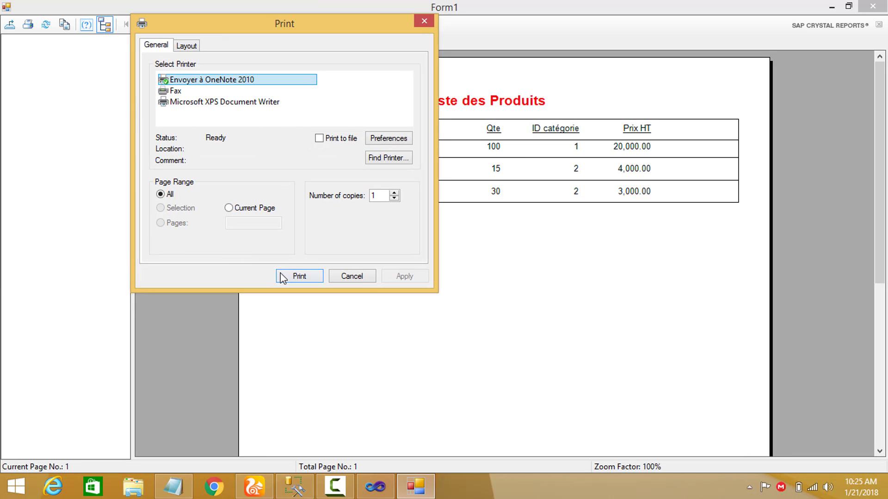
left_click(361, 279)
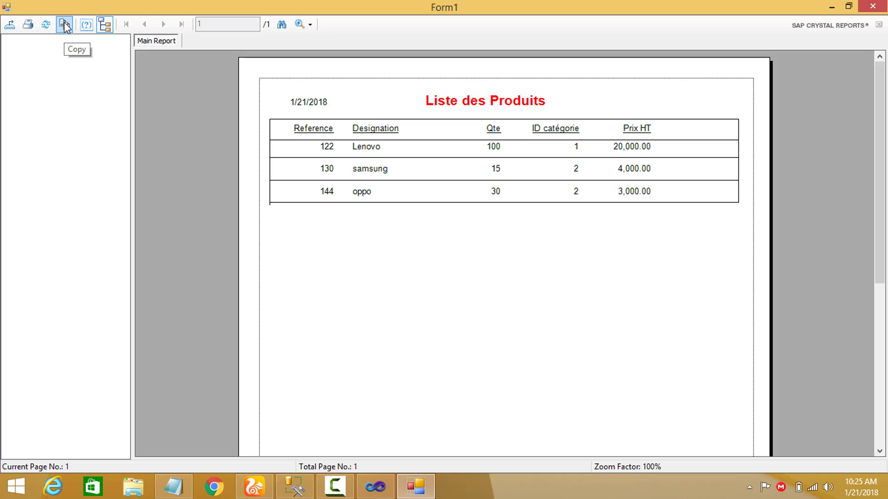
Hide and show the report's group tree, and view the report at 400% zoom before returning to 100%.
left_click(108, 29)
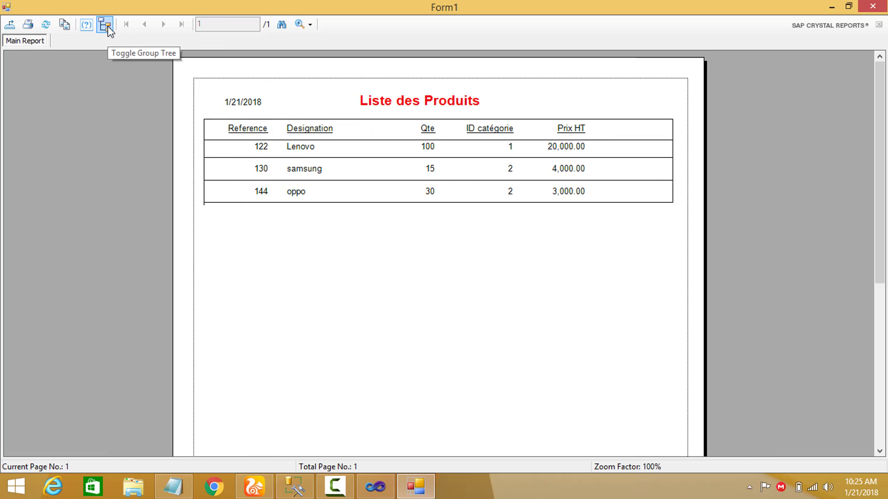
left_click(107, 29)
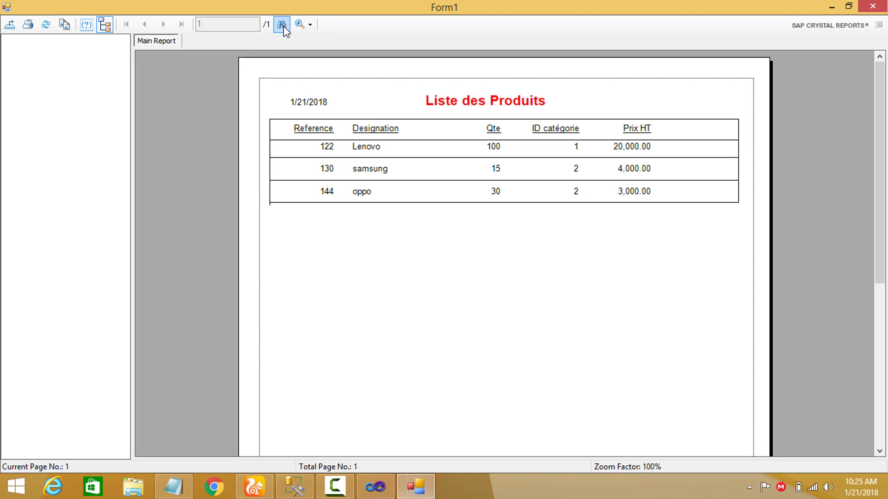
left_click(309, 25)
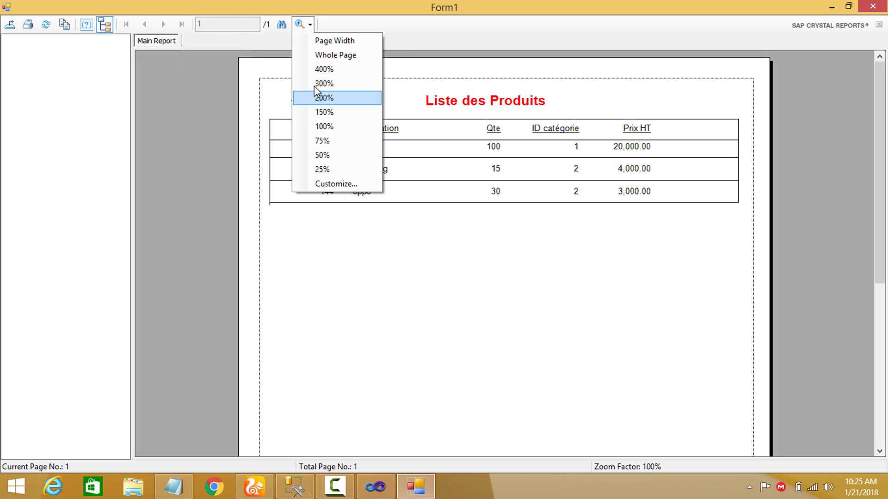
left_click(328, 72)
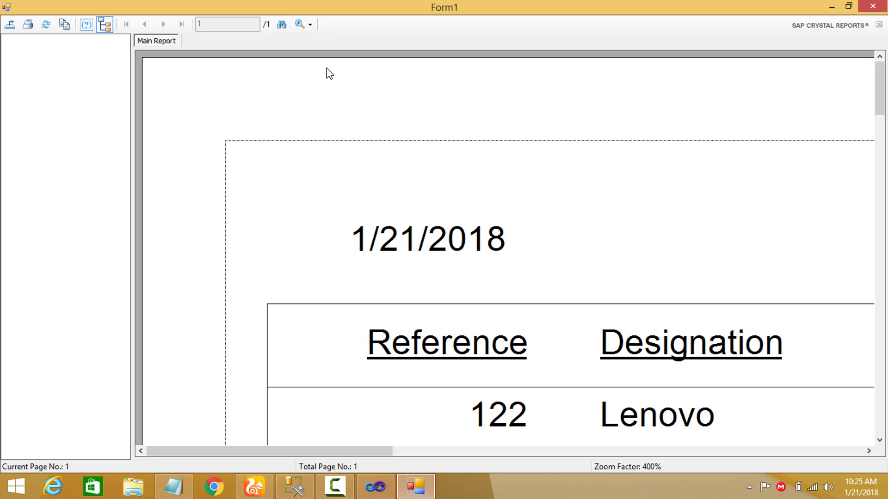
left_click(310, 25)
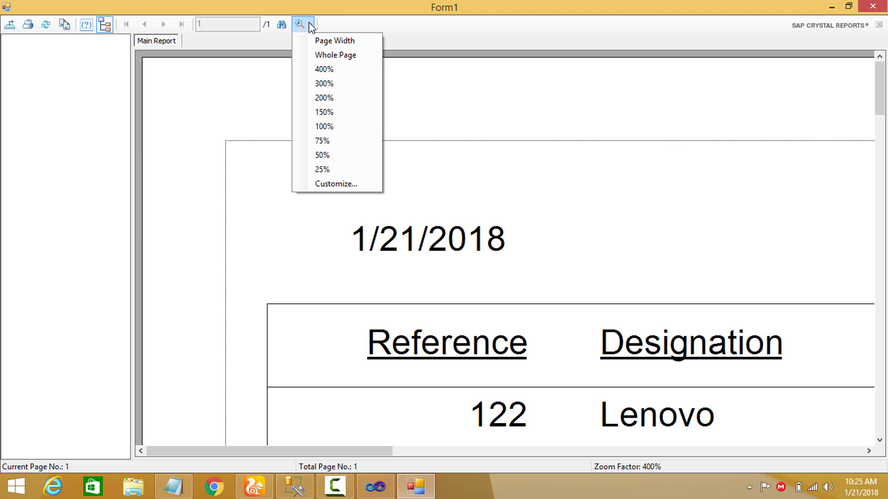
left_click(322, 127)
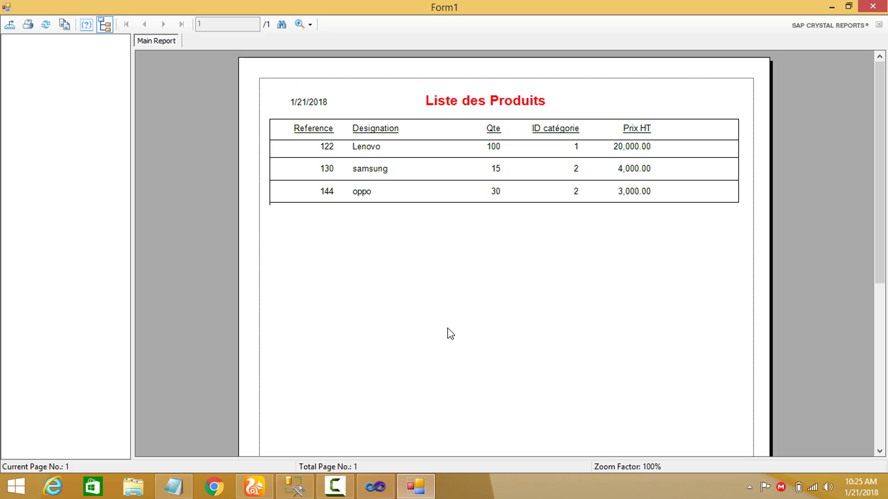
Switch to Visual Studio and stop debugging the TP_Crystal project.
left_click(375, 486)
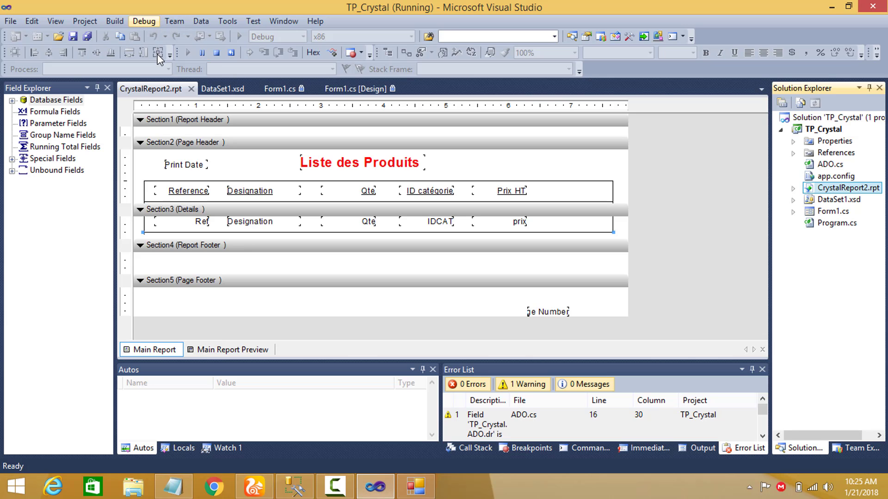
left_click(147, 22)
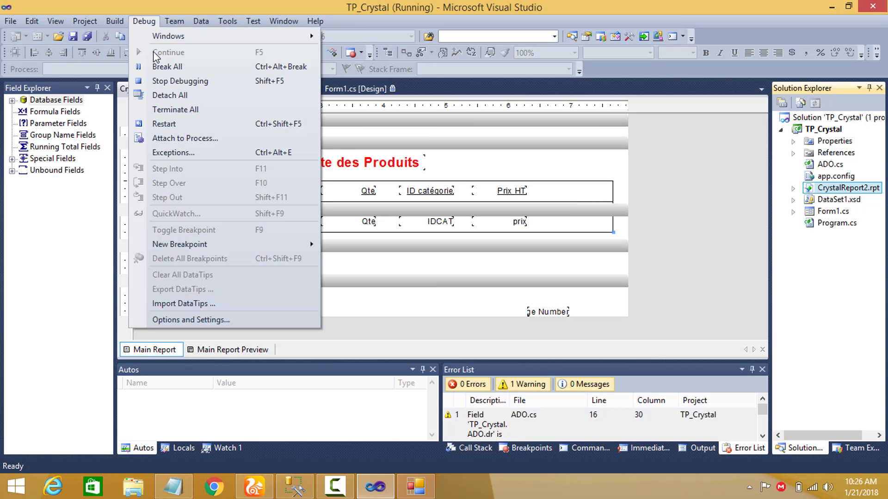
left_click(157, 81)
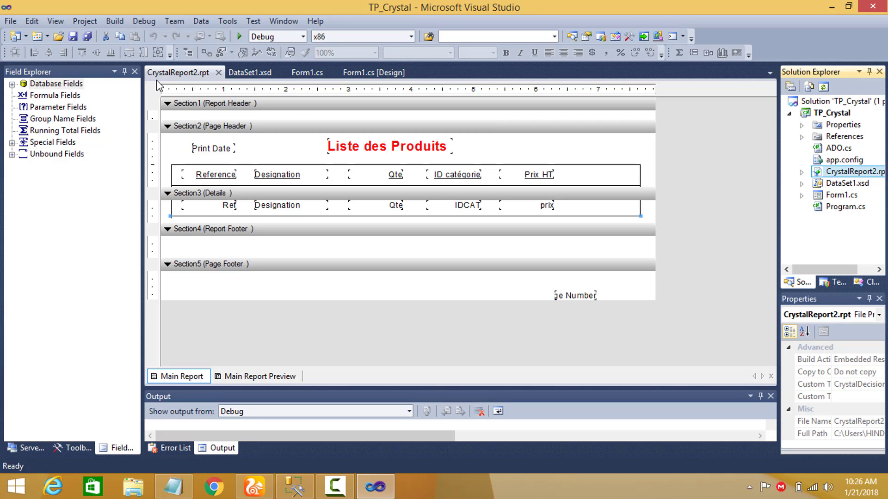
Format the horizontal line above the column headings in the Page Header section with a Hairline width.
left_click(225, 167)
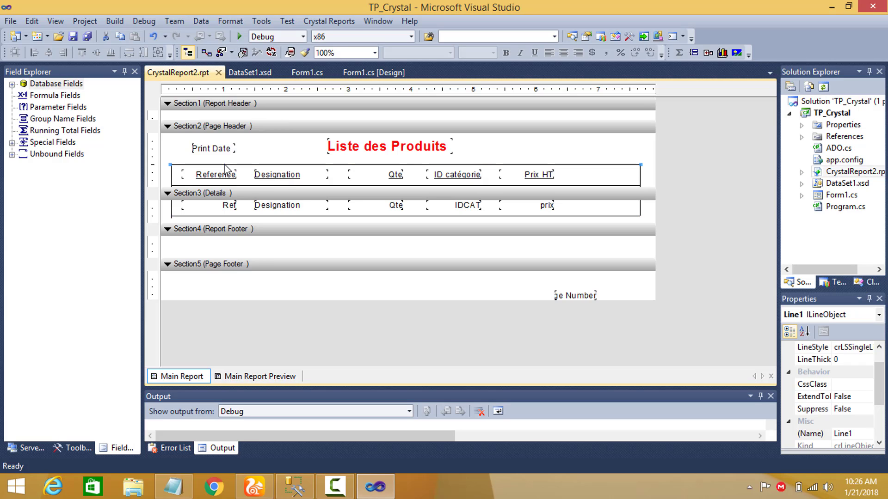
right_click(225, 165)
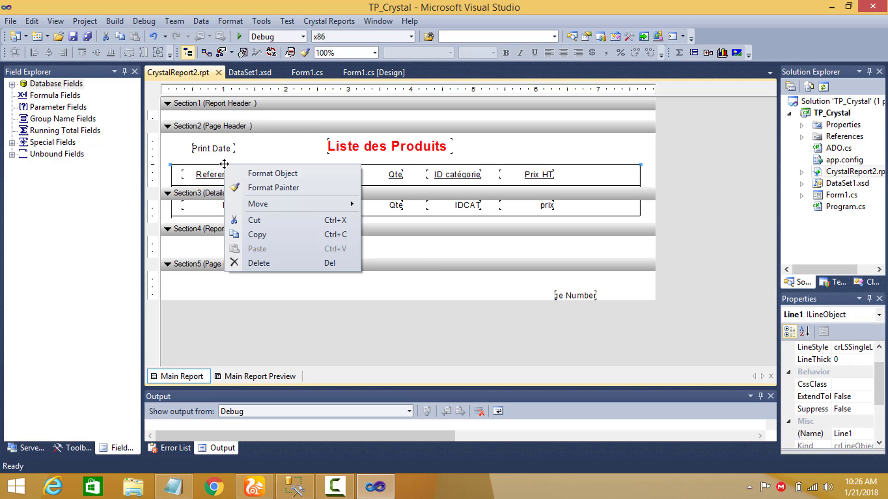
left_click(249, 174)
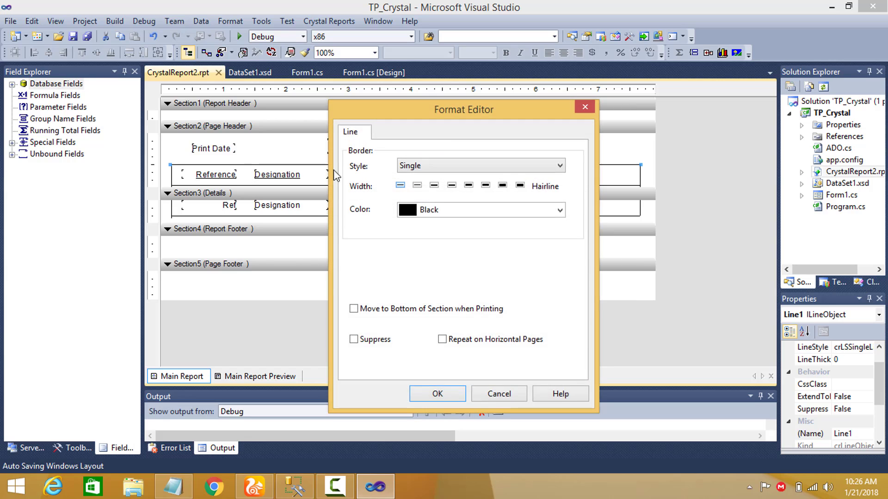
left_click(434, 185)
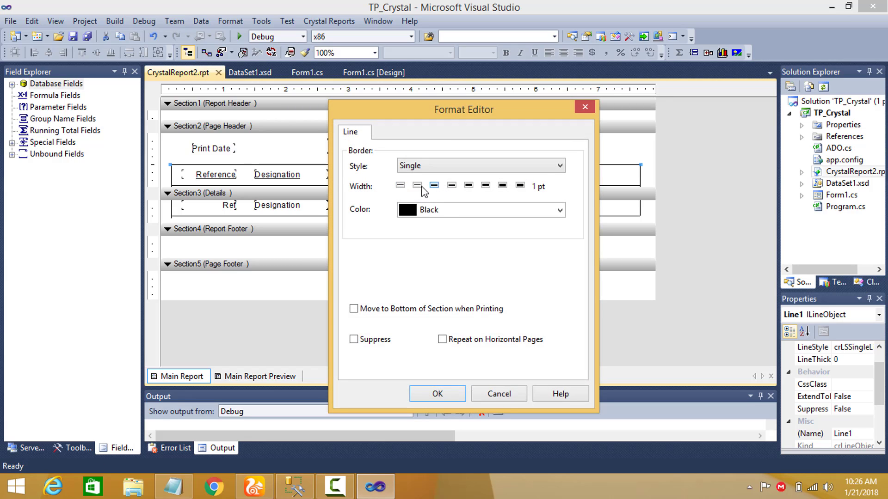
left_click(401, 186)
left_click(422, 390)
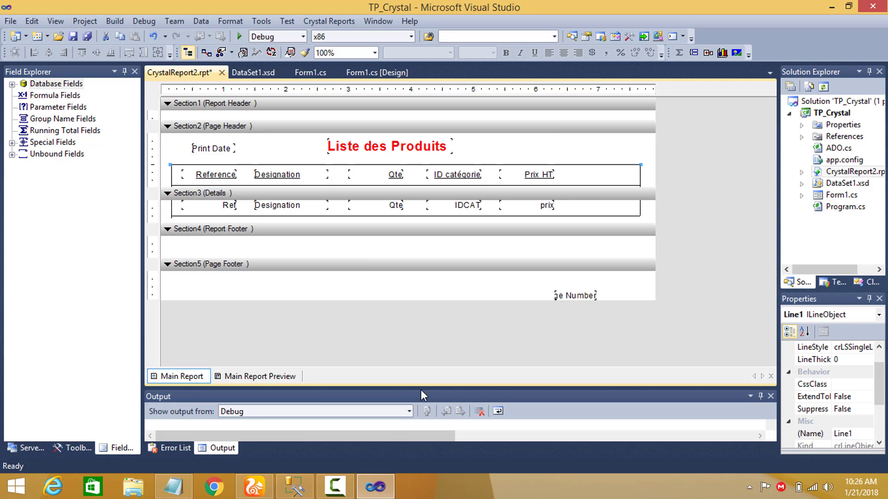
Open DataSet1.xsd and inspect the SQL statement in the PRODUIT table's configuration wizard, leaving it without changes.
left_click(544, 176)
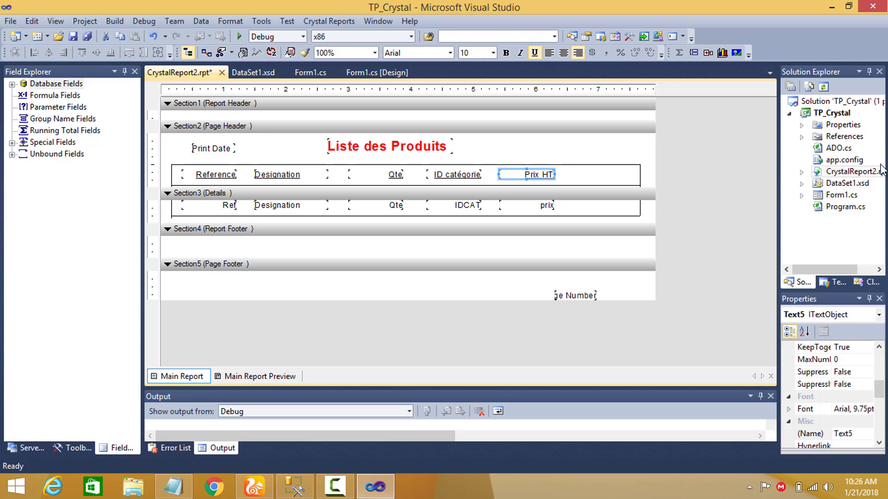
left_click(846, 184)
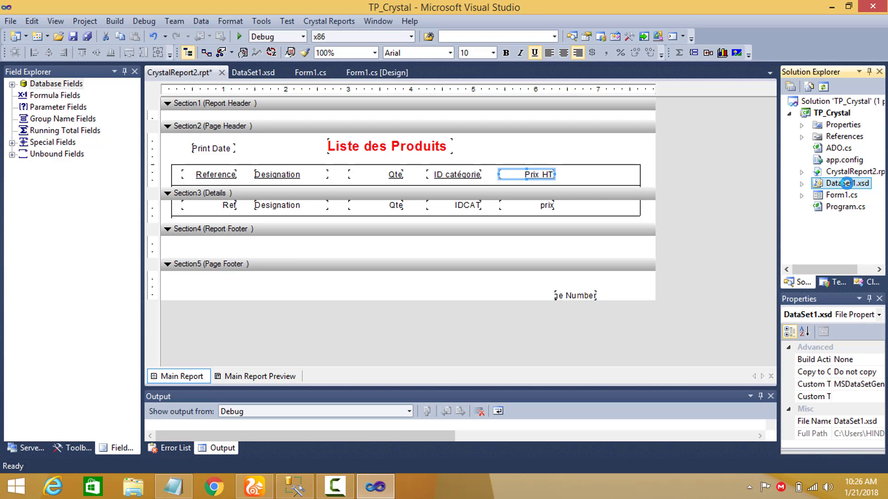
double_click(846, 183)
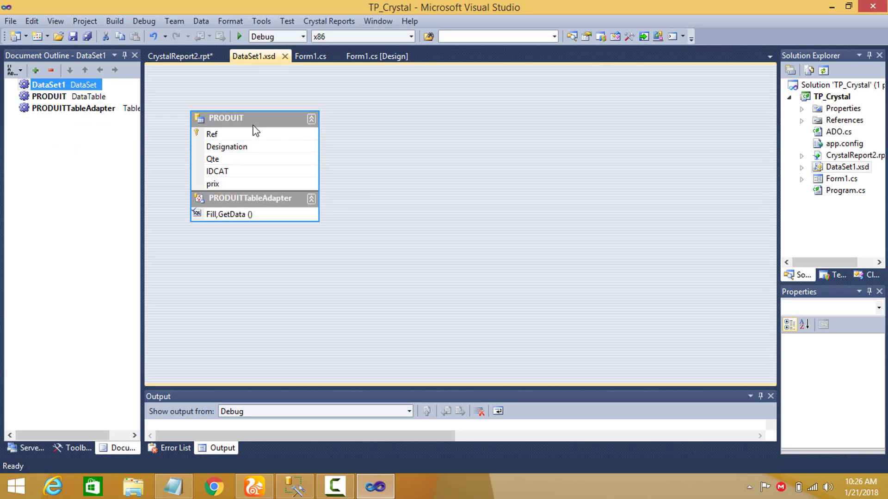
left_click(254, 120)
right_click(262, 122)
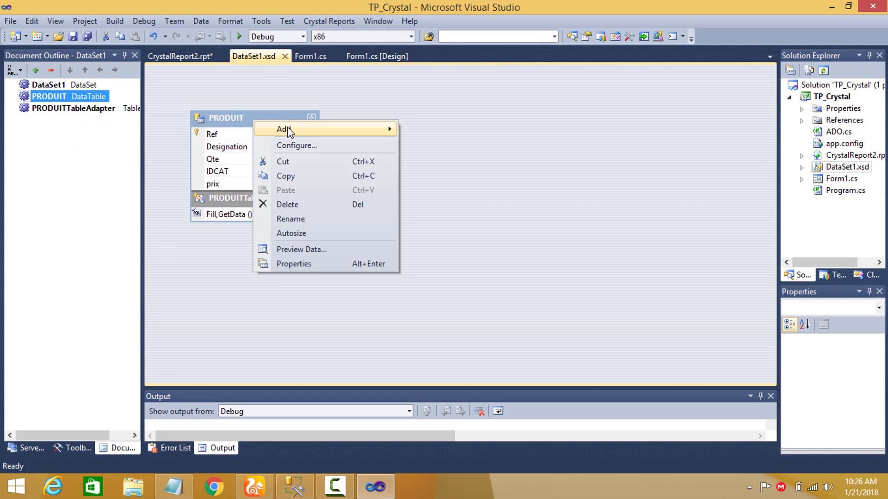
left_click(299, 151)
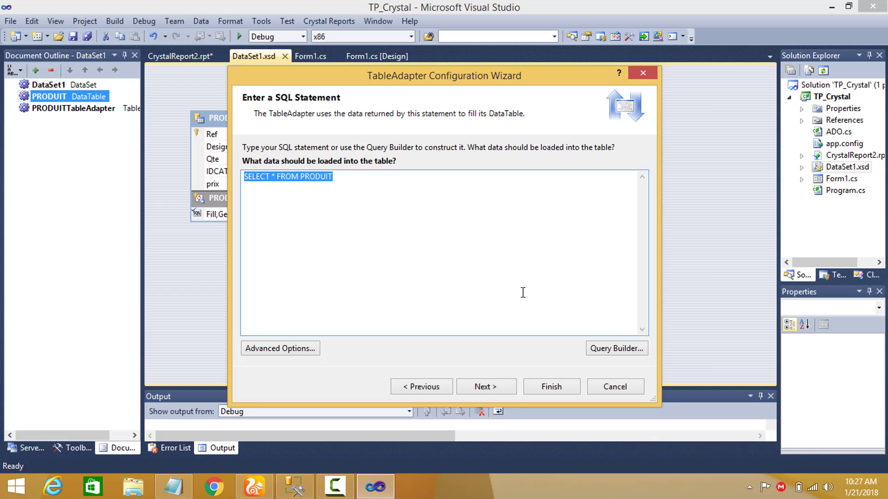
left_click(625, 387)
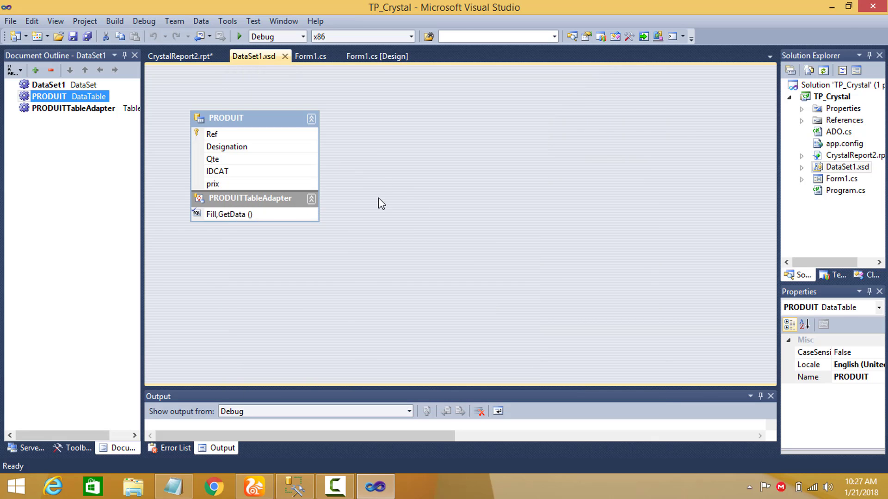
Return to CrystalReport2.rpt and verify the database of the PRODUIT table under Database Fields.
double_click(859, 156)
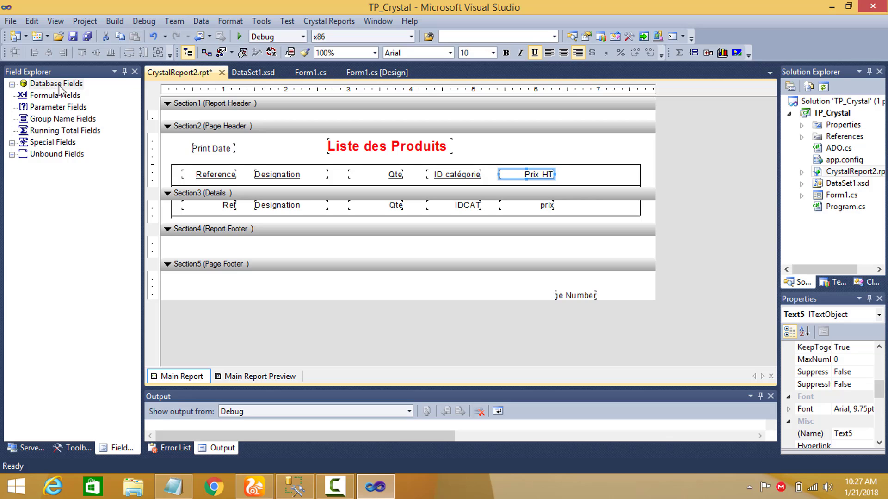
left_click(14, 85)
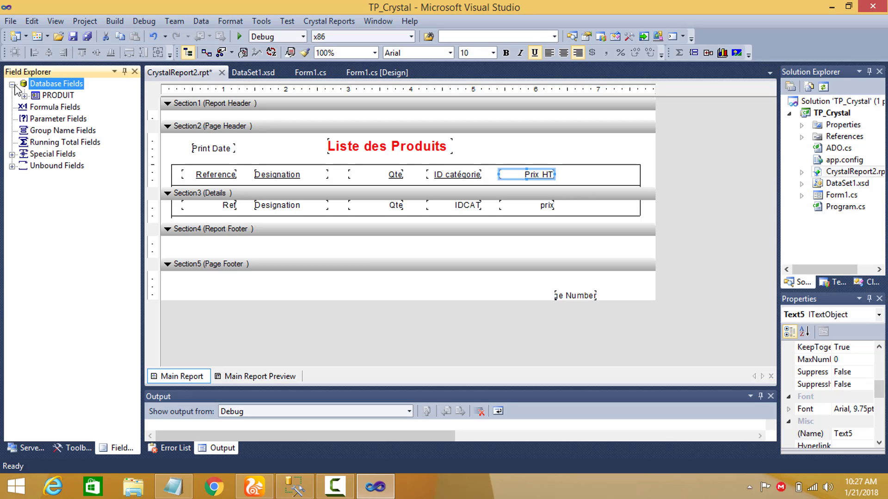
left_click(53, 99)
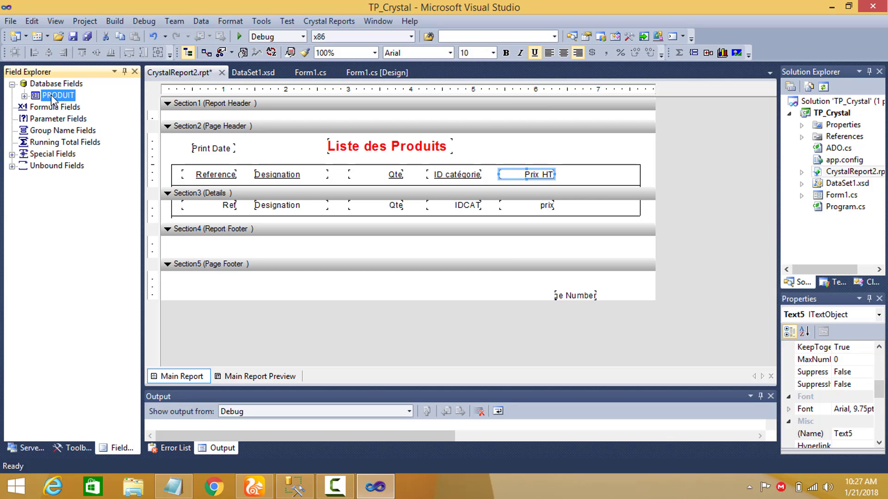
right_click(51, 97)
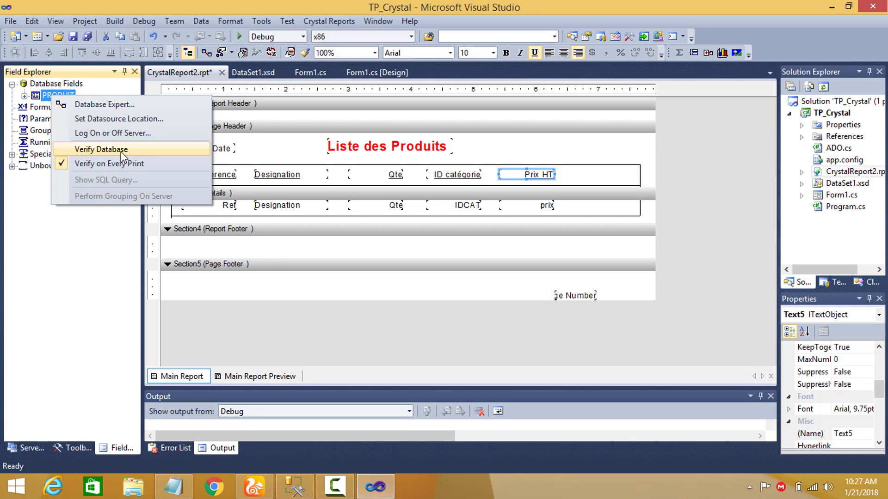
left_click(135, 149)
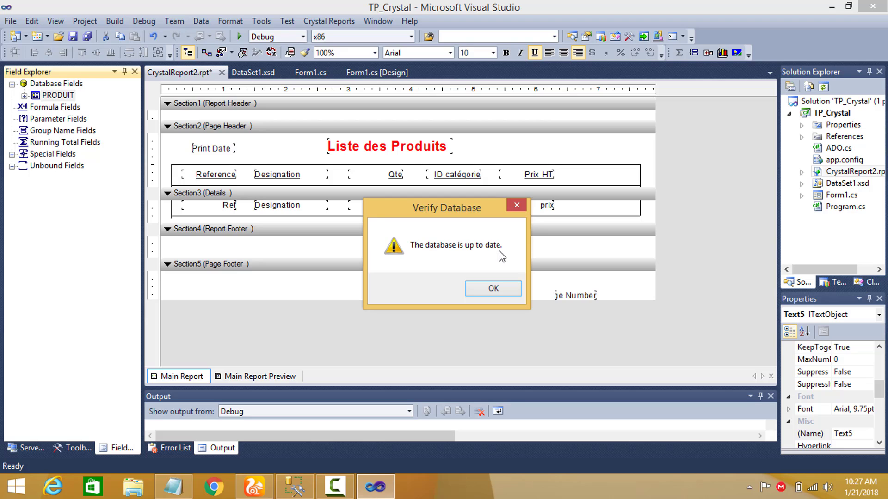
left_click(494, 289)
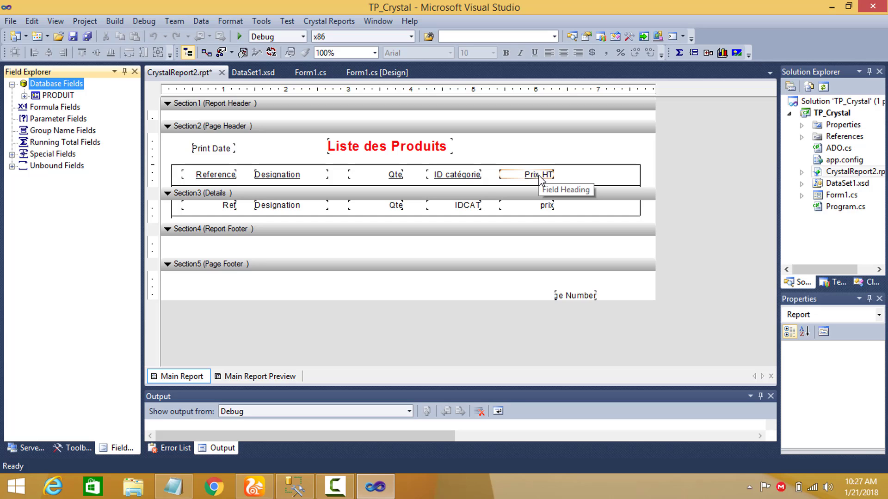
Examine the available Special Fields, including Data Time and Total Page Count, alongside the Print Date field in the Page Header.
left_click(46, 156)
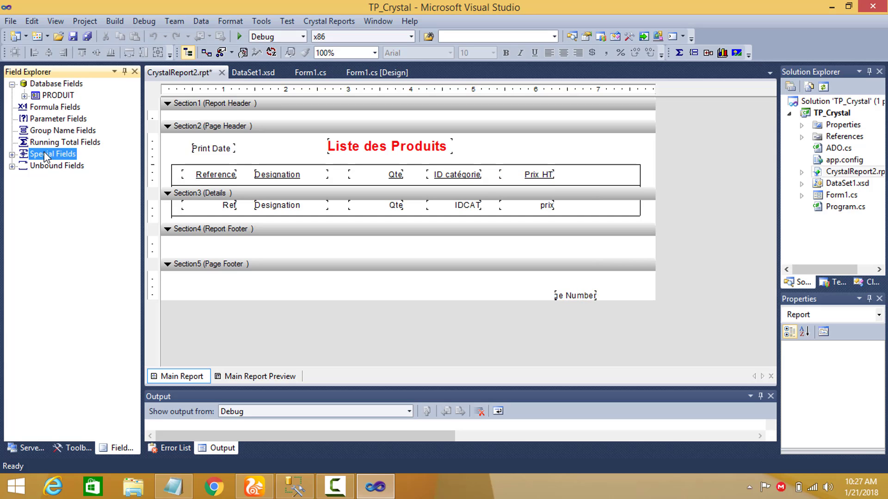
left_click(12, 155)
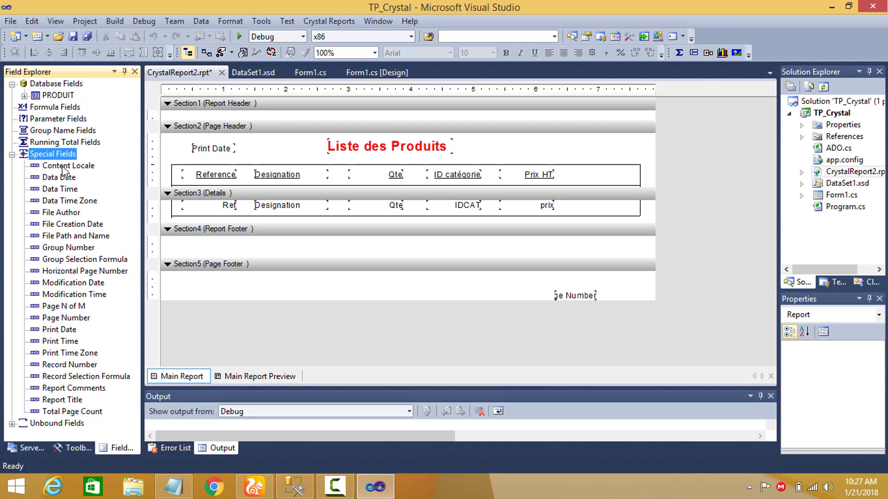
left_click(206, 153)
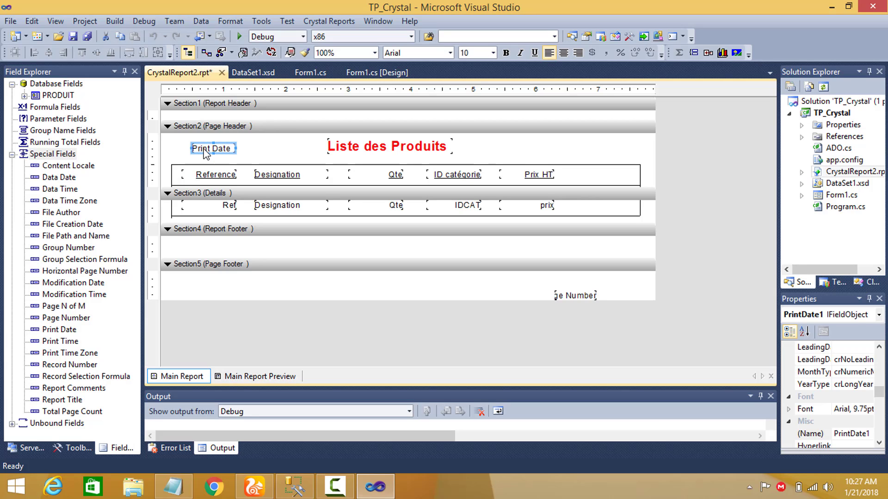
left_click(52, 193)
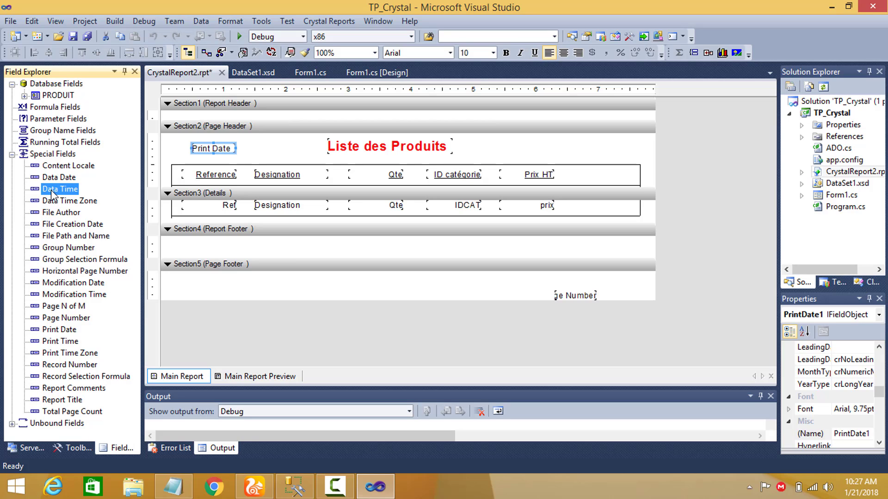
left_click(73, 412)
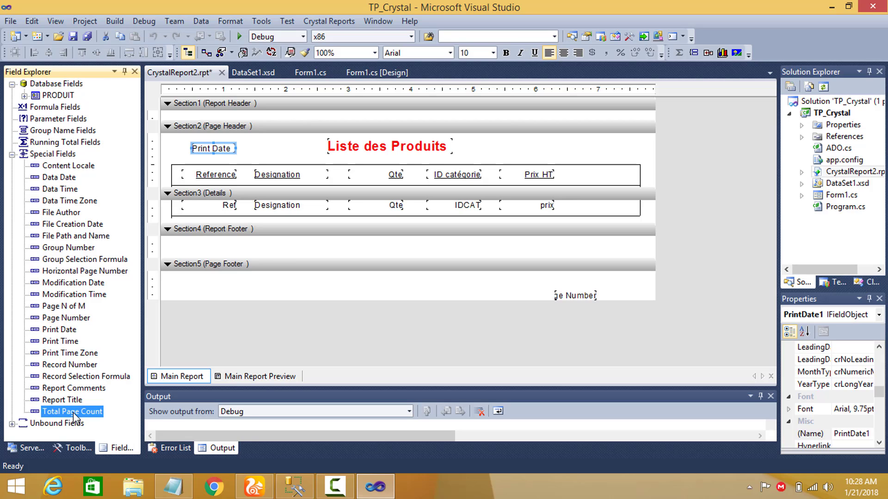
Replace the Page Number field in the Page Footer with the Page N of M special field, aligned toward the right margin.
left_click(78, 317)
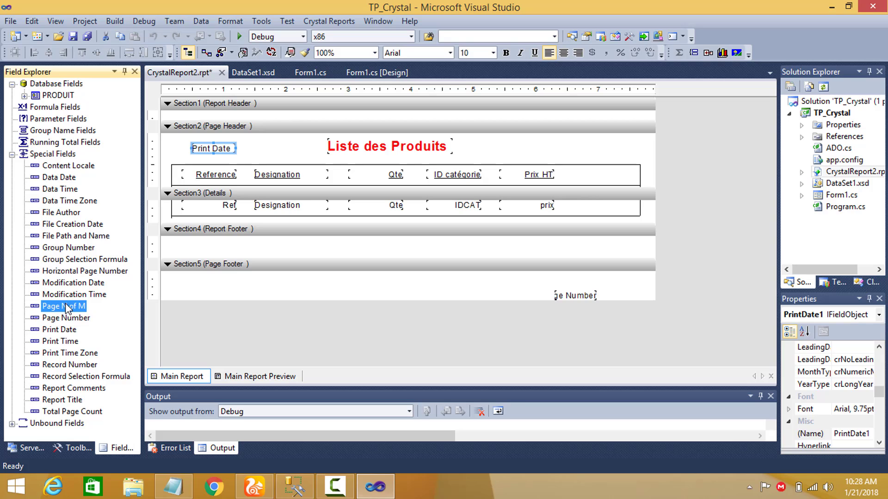
left_click_drag(65, 307, 454, 297)
left_click(539, 296)
key("Delete")
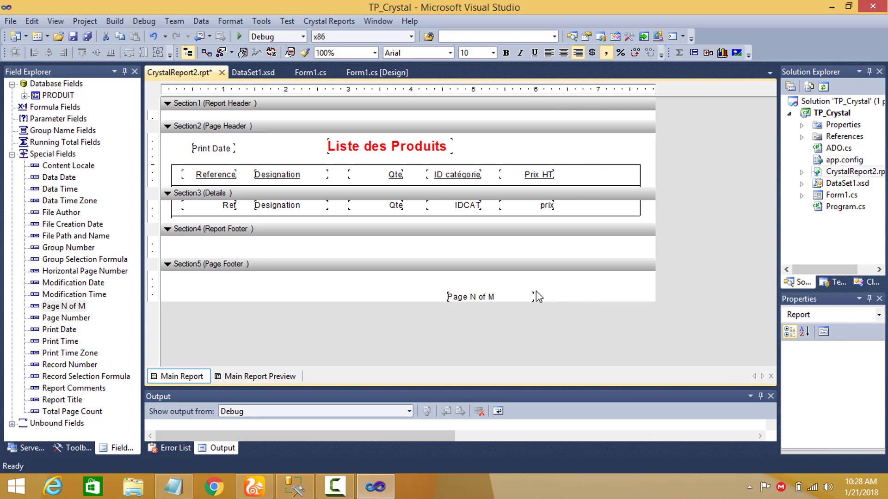
left_click_drag(490, 296, 581, 290)
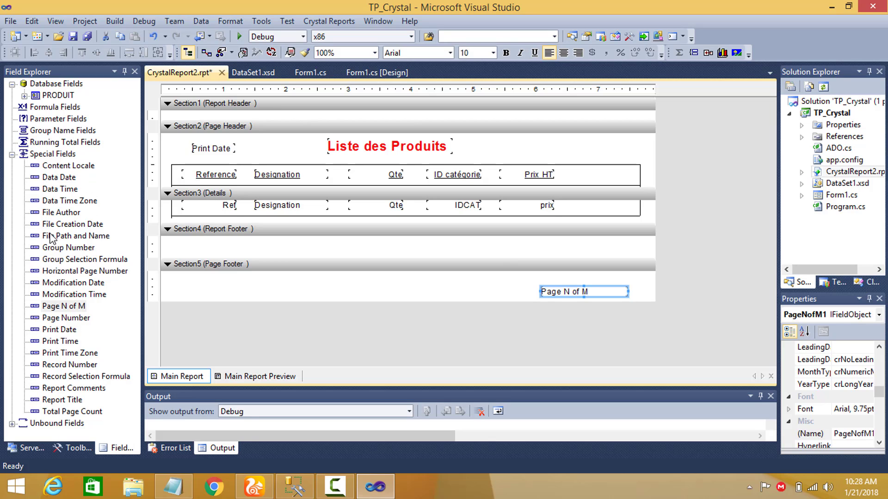
left_click(13, 154)
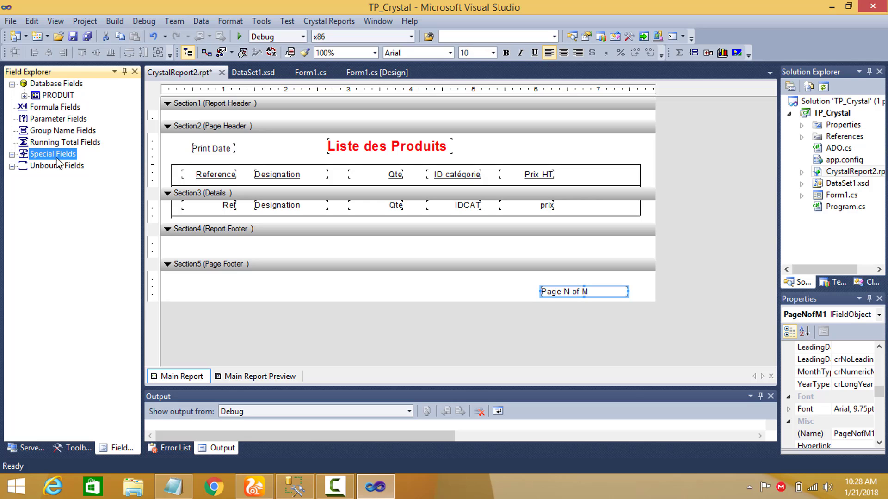
Try inserting a Page Number special field beside Page N of M in the Page Footer, and delete it again.
left_click(568, 146)
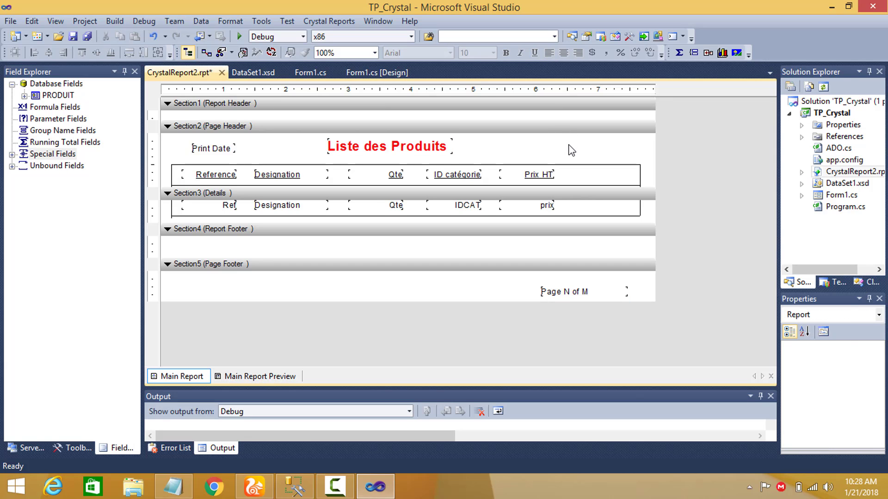
right_click(569, 146)
mouse_move(729, 159)
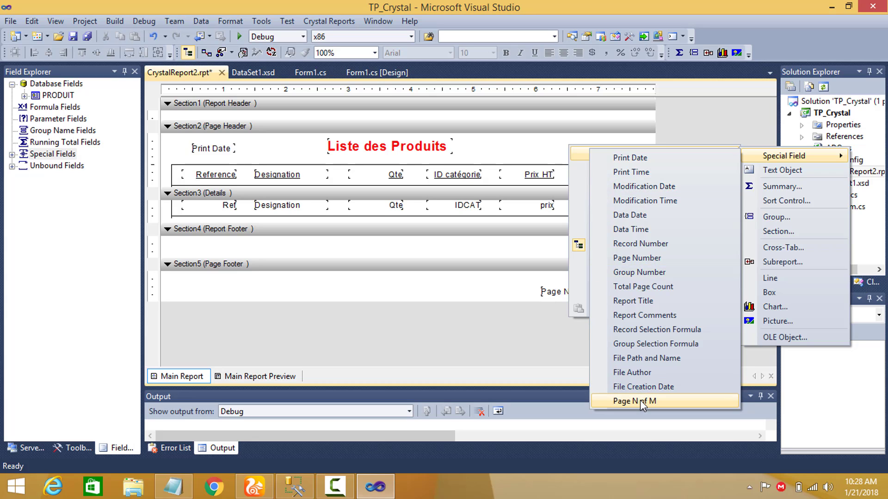
left_click(642, 256)
left_click(443, 288)
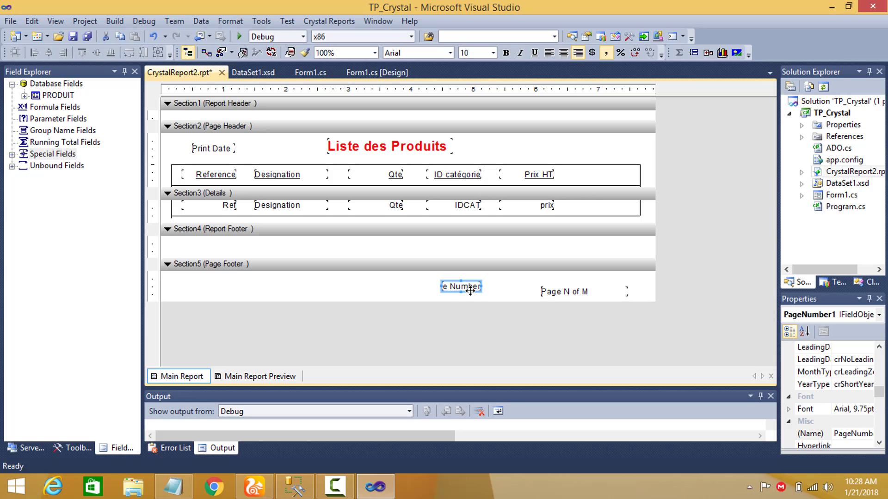
key("Delete")
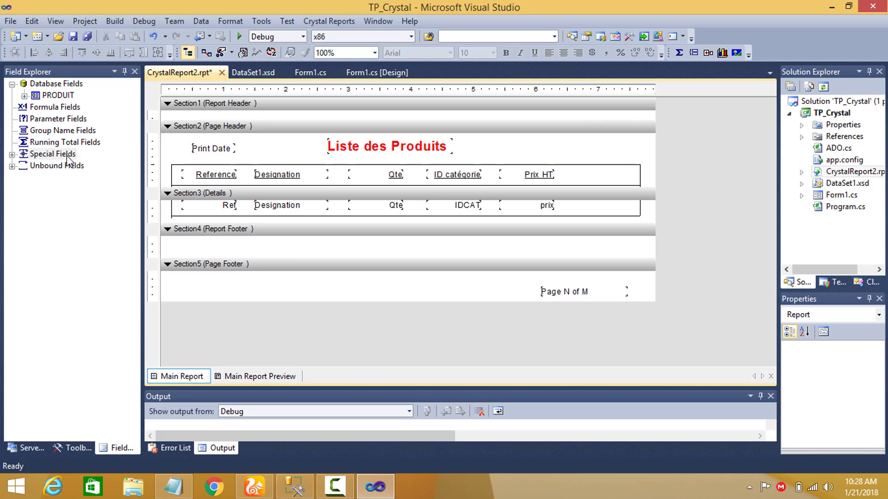
Create a running total field named QteT that sums PRODUIT.Qte for each record and never resets.
left_click(51, 143)
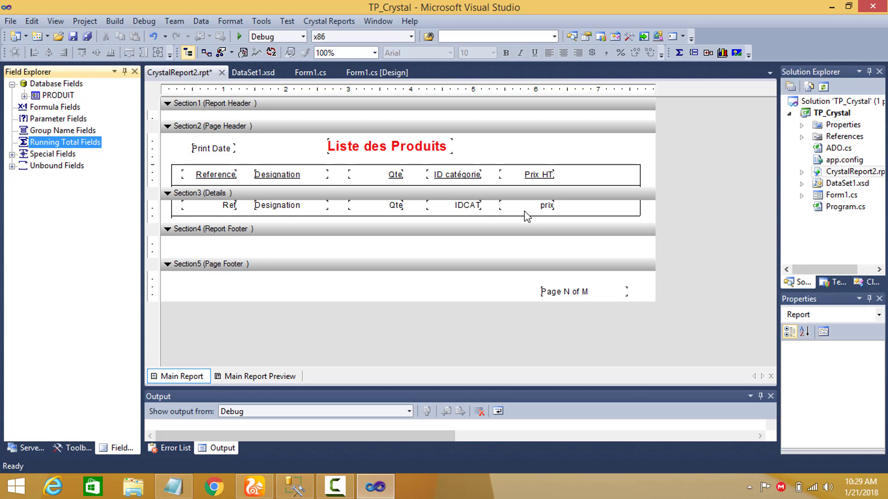
right_click(68, 142)
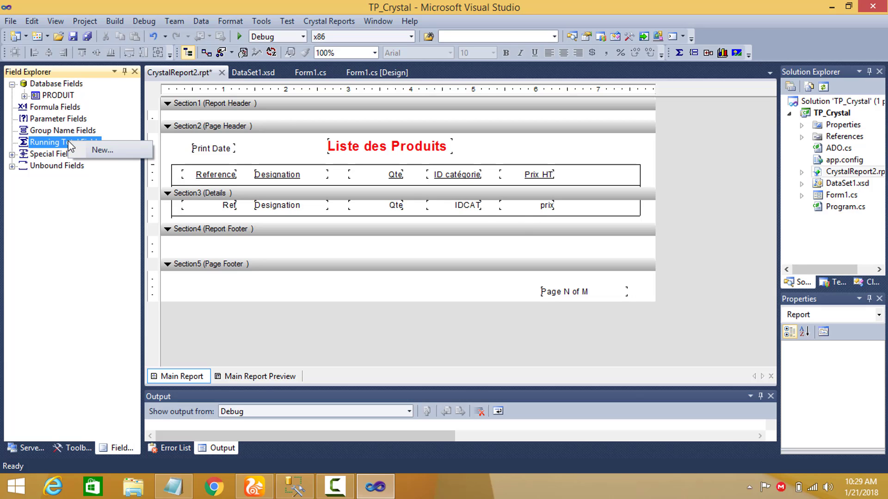
left_click(93, 148)
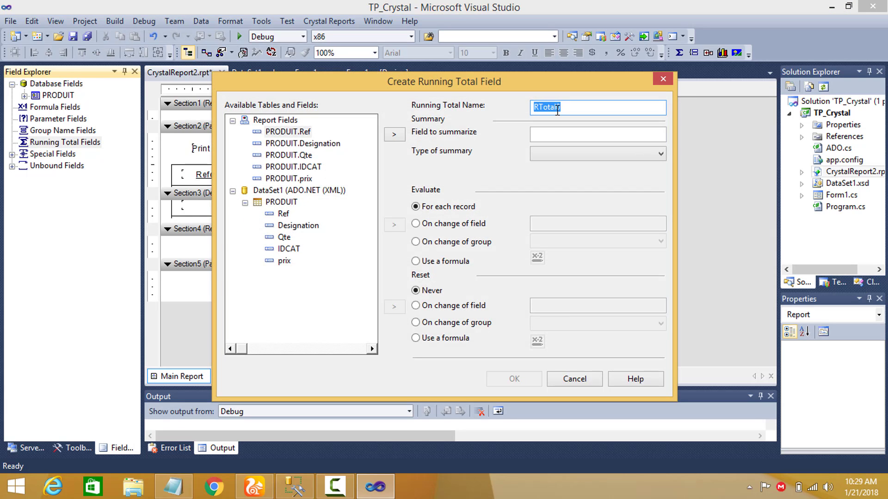
type("QteT")
left_click(283, 237)
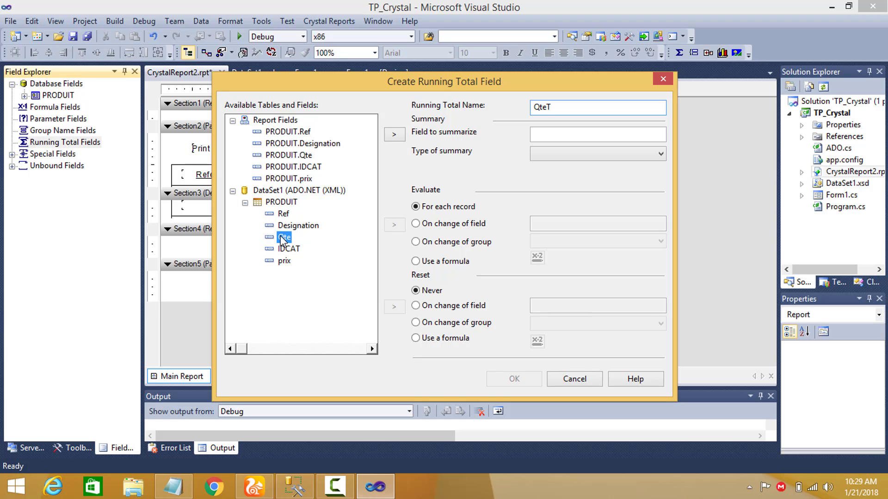
left_click(398, 135)
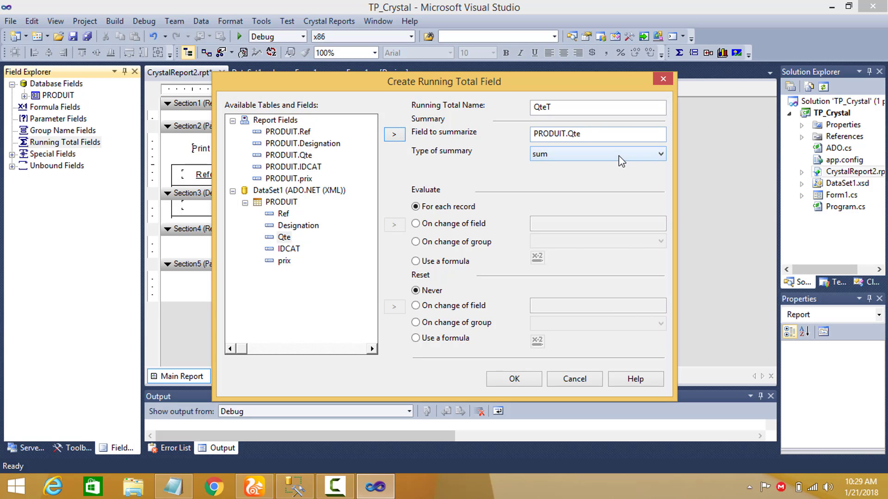
left_click(554, 155)
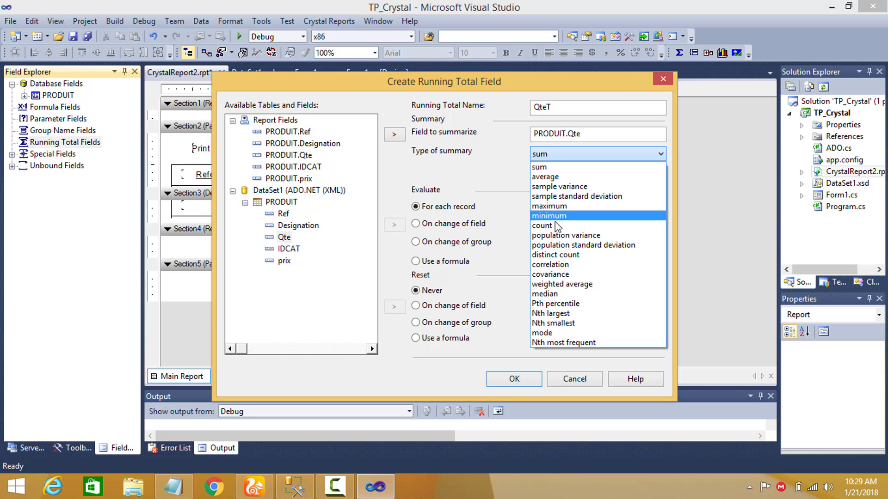
left_click(553, 163)
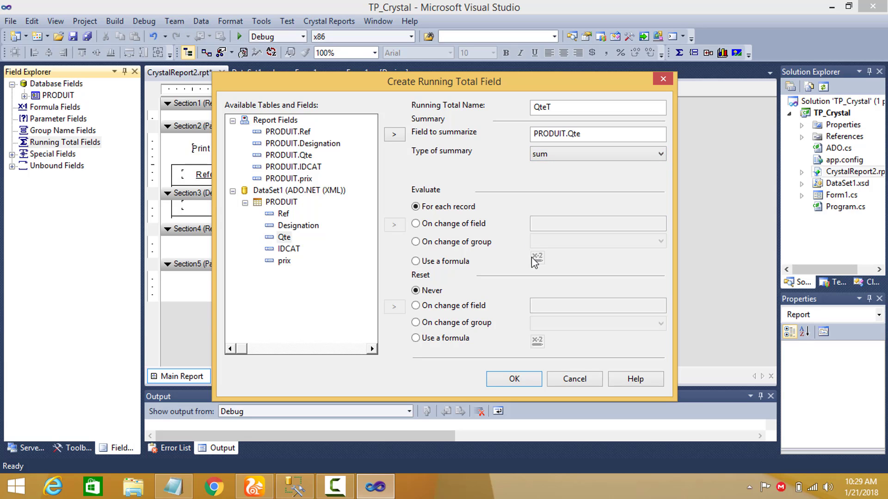
left_click(509, 381)
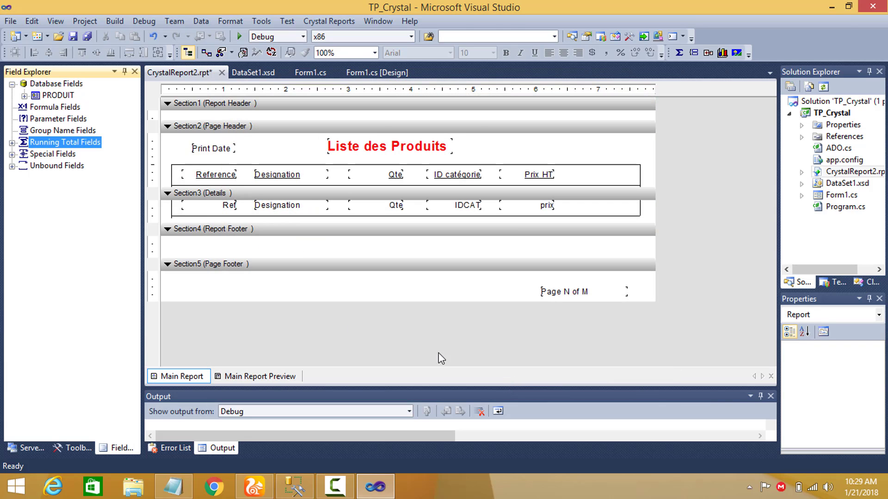
Place the QteT running total field in the Report Footer beneath the Qte column.
left_click(12, 143)
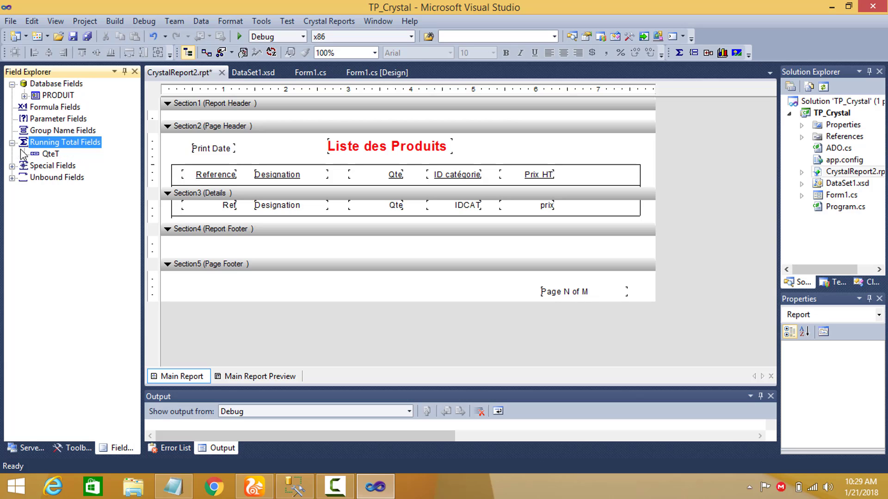
left_click(51, 154)
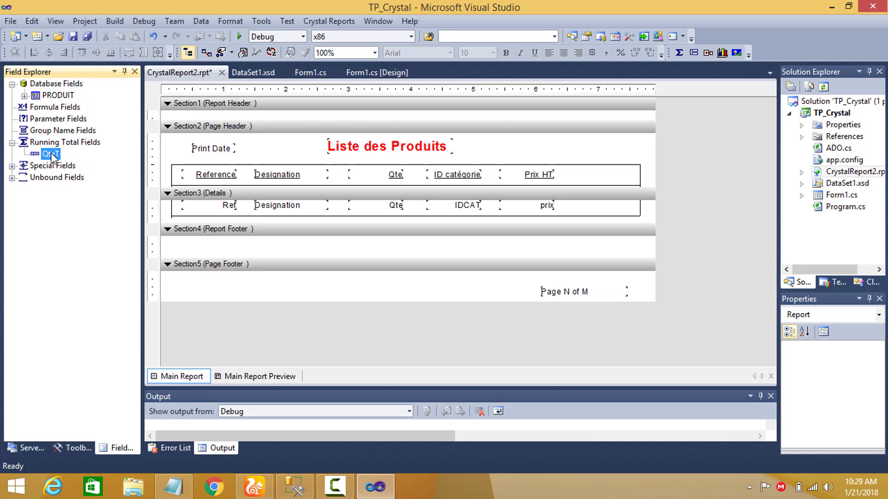
left_click_drag(277, 214, 417, 241)
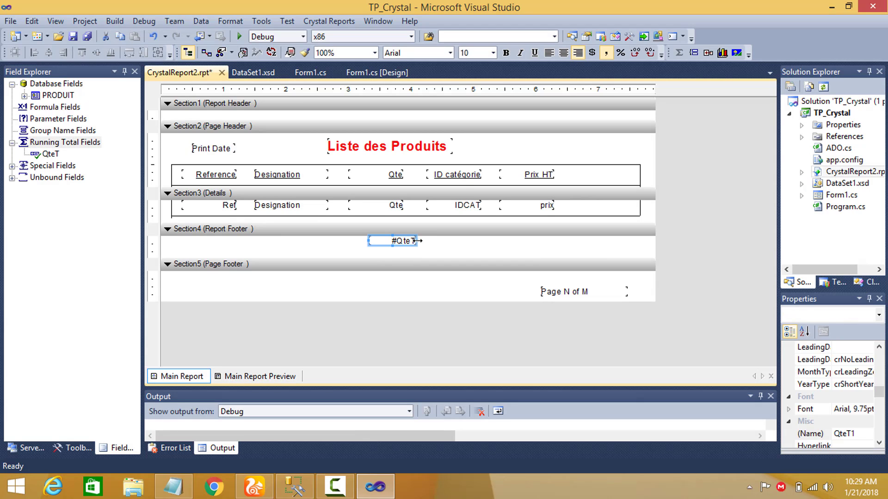
Add a text object reading "Total Qte" before the running total in the Report Footer, and narrow it to sit close to the field.
right_click(326, 242)
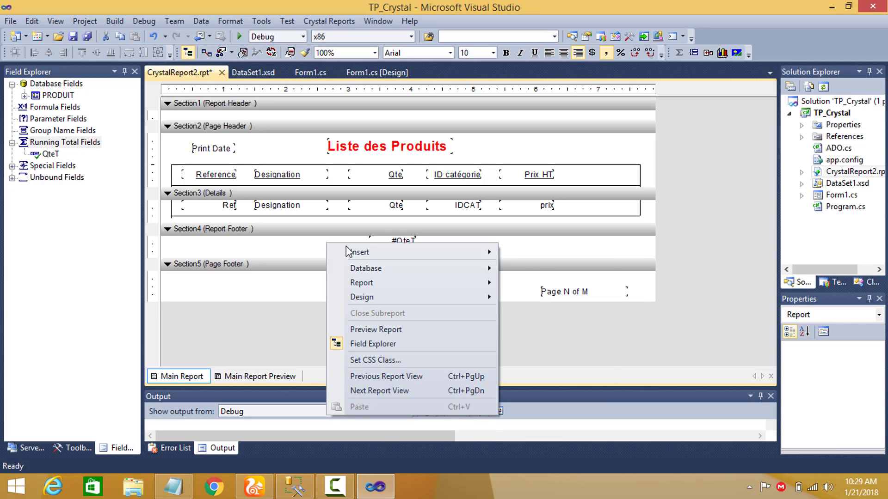
mouse_move(449, 259)
left_click(536, 270)
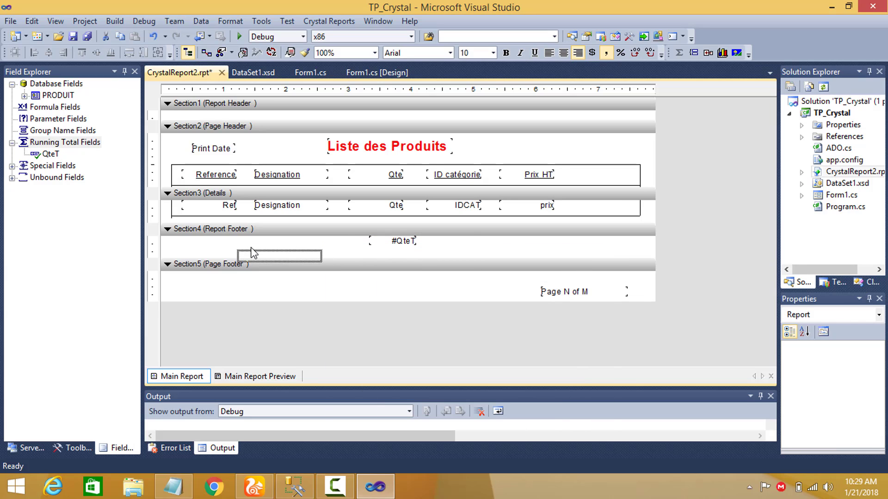
left_click(280, 241)
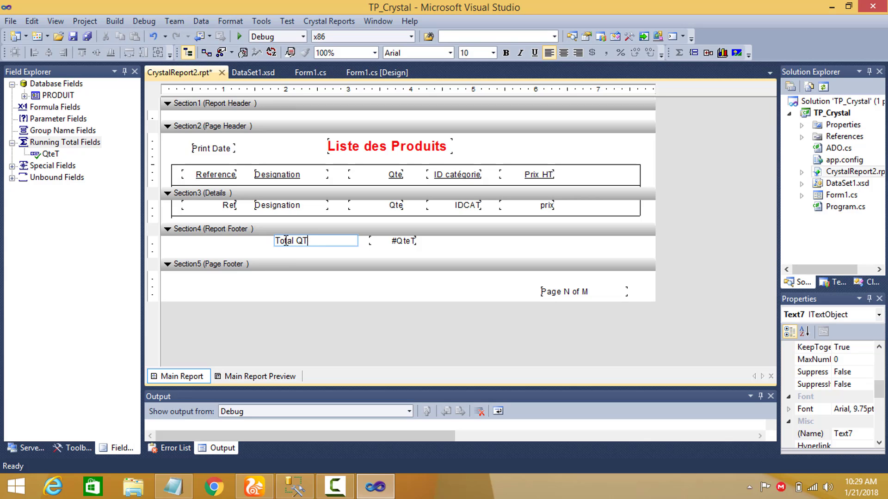
left_click(448, 248)
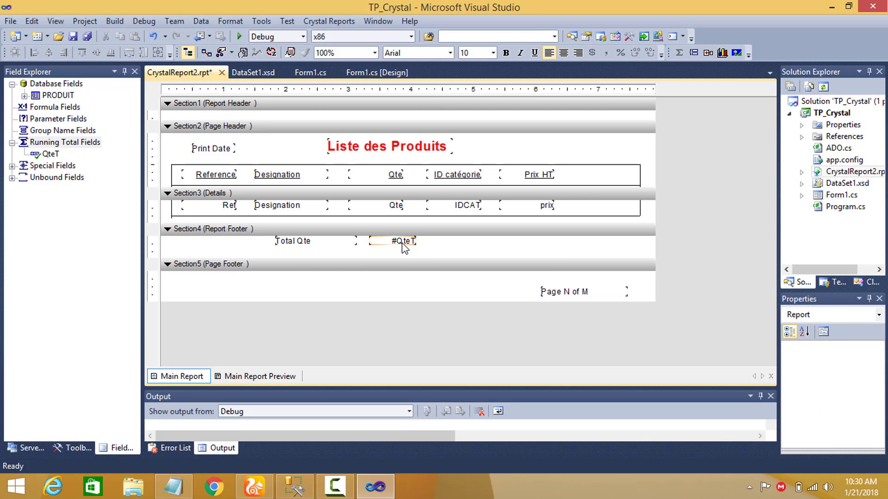
left_click(345, 241)
left_click_drag(357, 240, 327, 243)
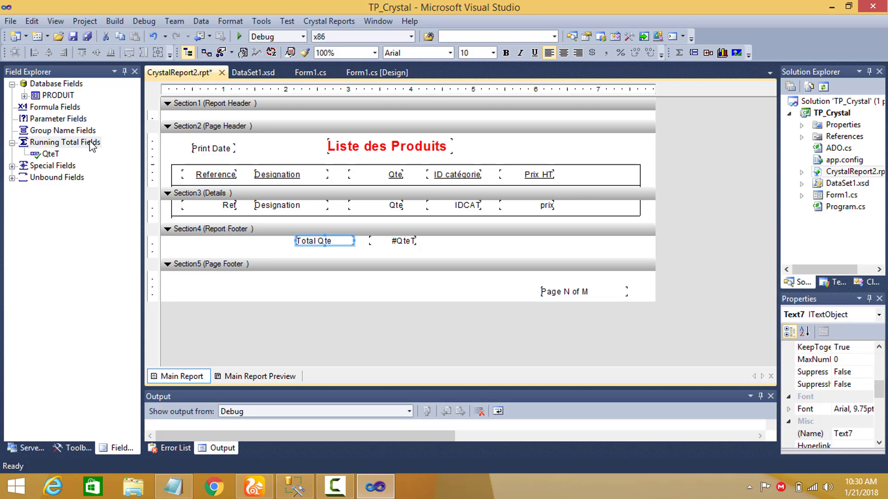
Insert a Sum summary of prix as Grand Total (Report Footer) and shift it slightly right of the price column.
right_click(550, 147)
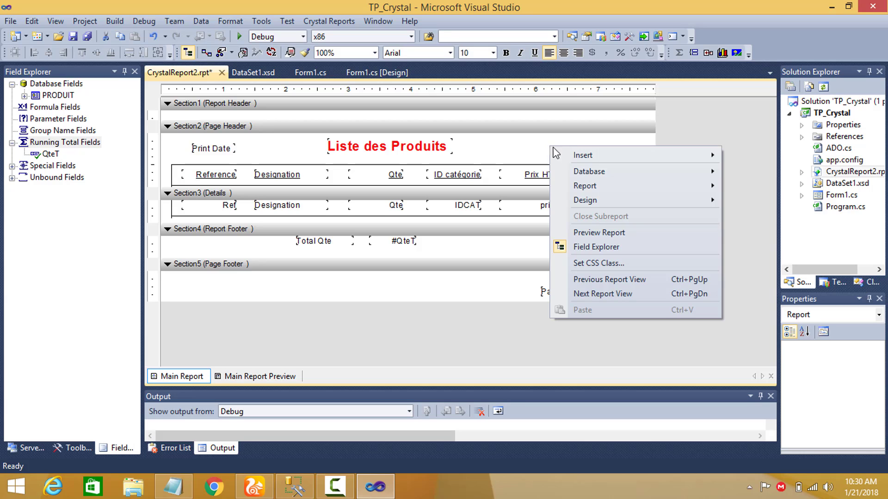
mouse_move(598, 157)
left_click(739, 187)
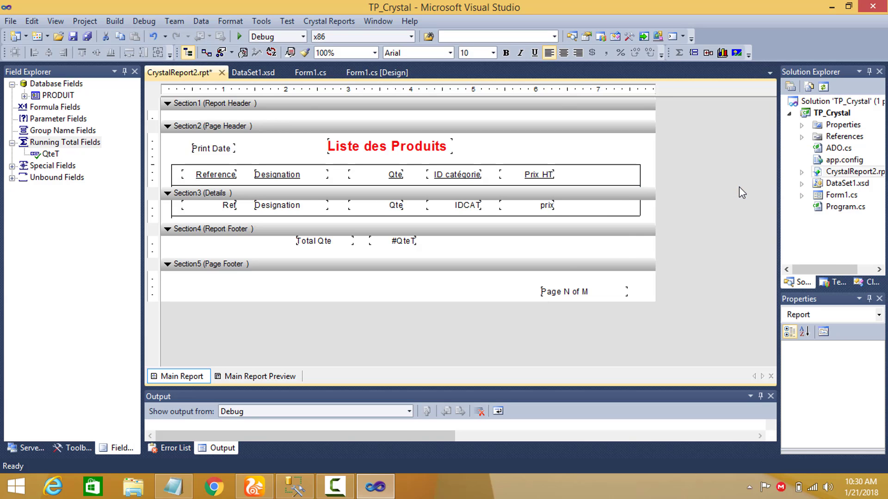
left_click(385, 130)
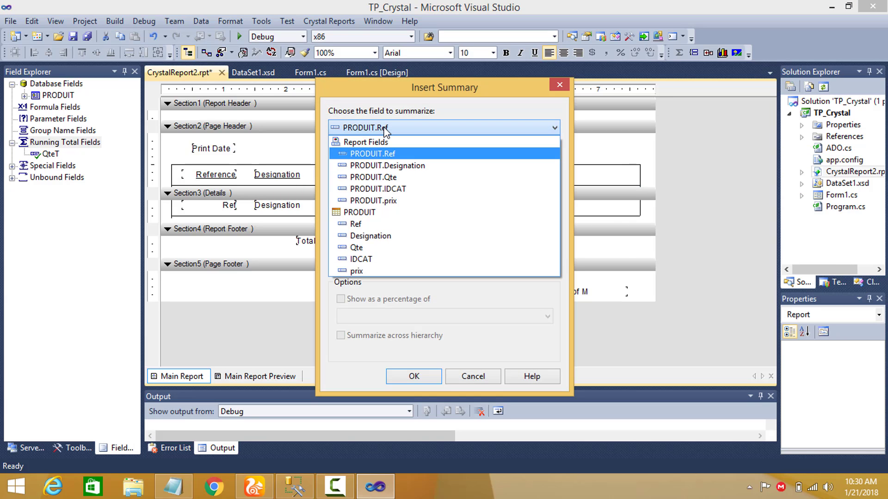
left_click(379, 271)
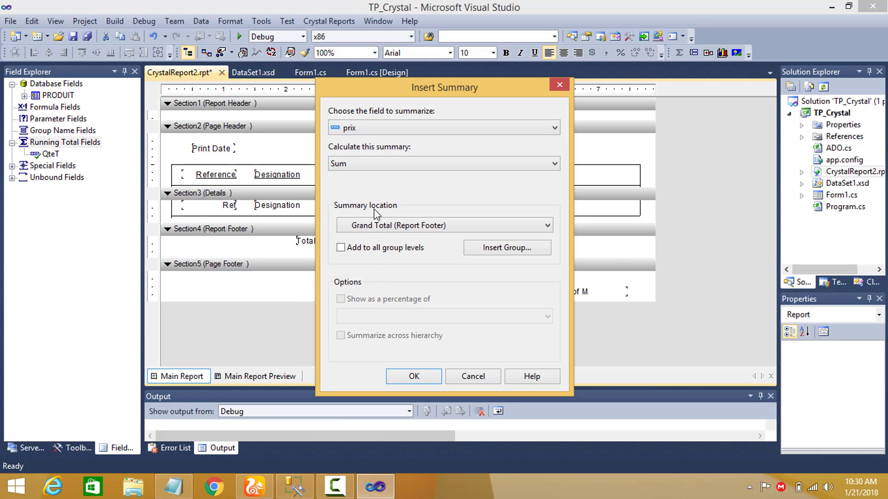
left_click(413, 376)
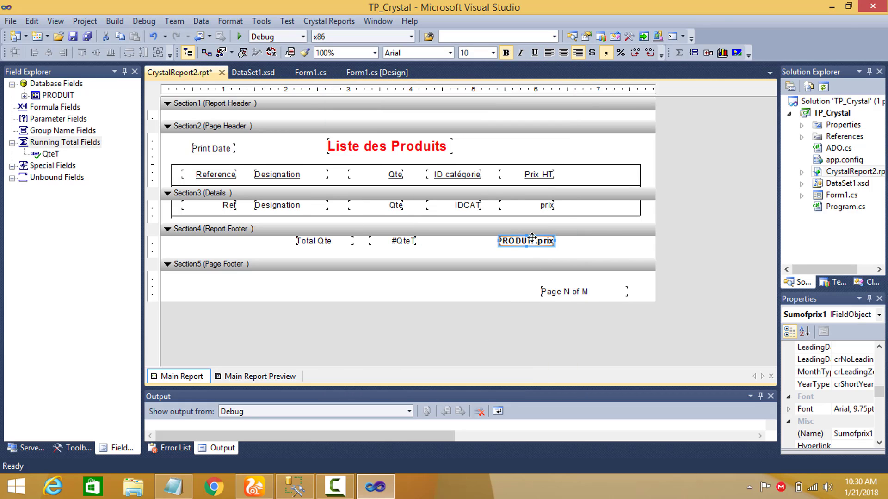
left_click_drag(532, 238, 554, 244)
left_click(494, 245)
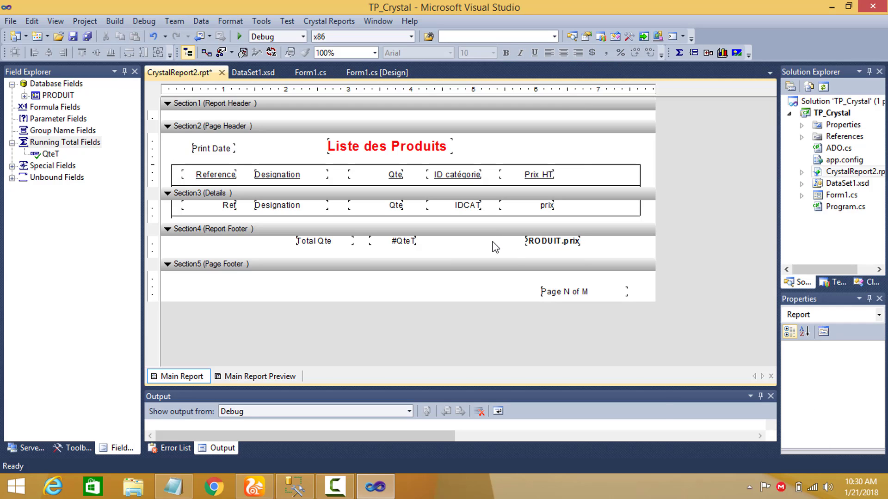
Add a text object reading "Total Prix" before the price sum in the Report Footer, and narrow it to sit beside the sum.
right_click(492, 243)
mouse_move(526, 252)
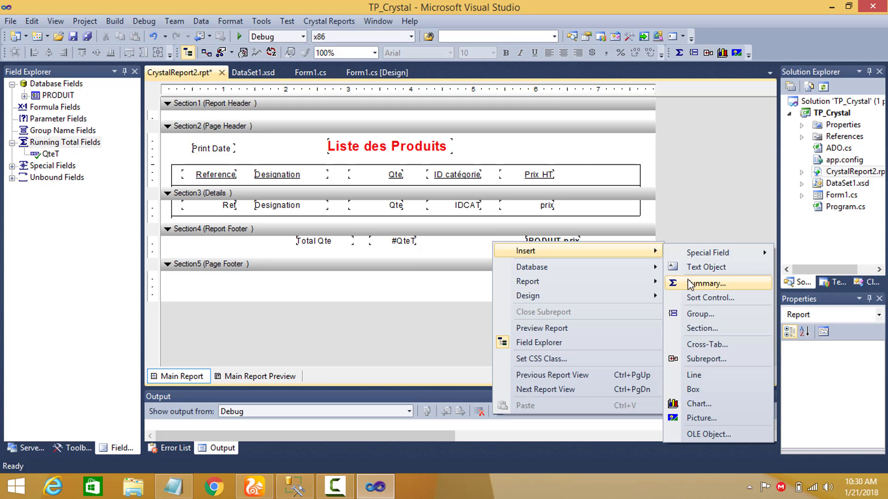
left_click(702, 267)
left_click(442, 240)
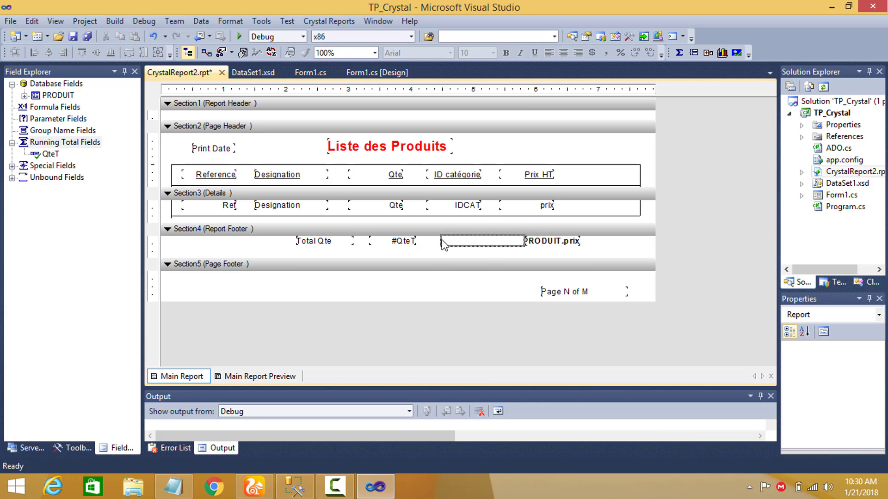
left_click(442, 240)
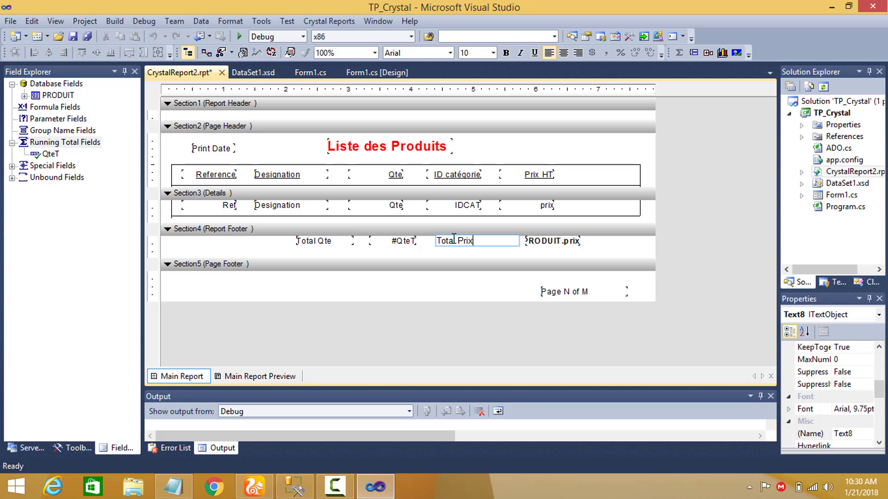
type("Total Prix")
left_click(518, 251)
left_click(517, 241)
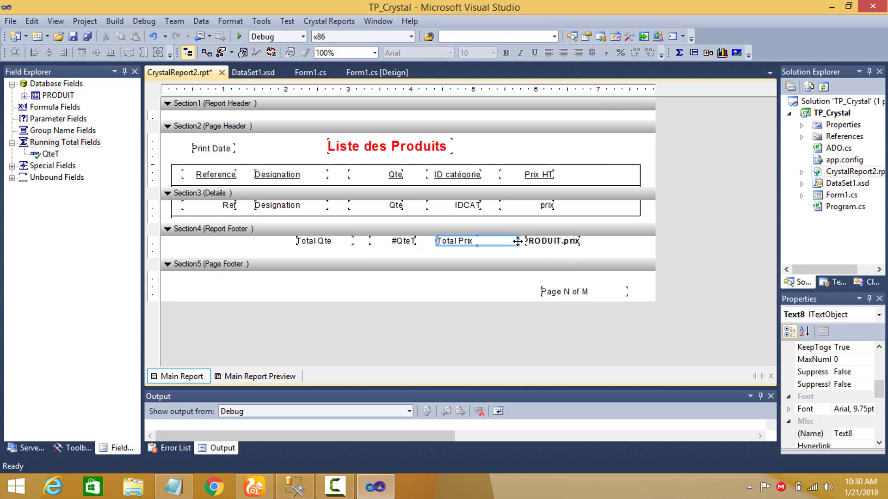
mouse_move(517, 240)
left_mouse_down()
mouse_move(490, 242)
mouse_move(518, 242)
left_mouse_up()
left_click(542, 245)
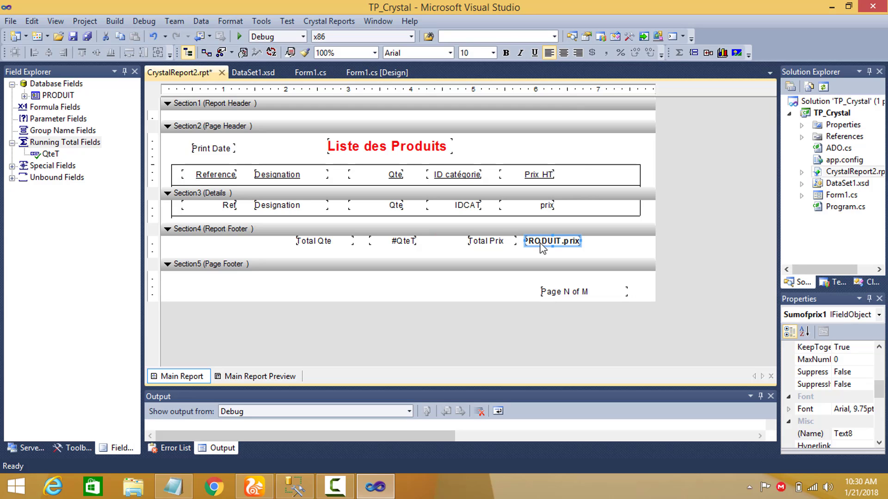
Widen the price sum field in the Report Footer, and run the project to check the totals and page number.
left_click_drag(581, 241, 600, 241)
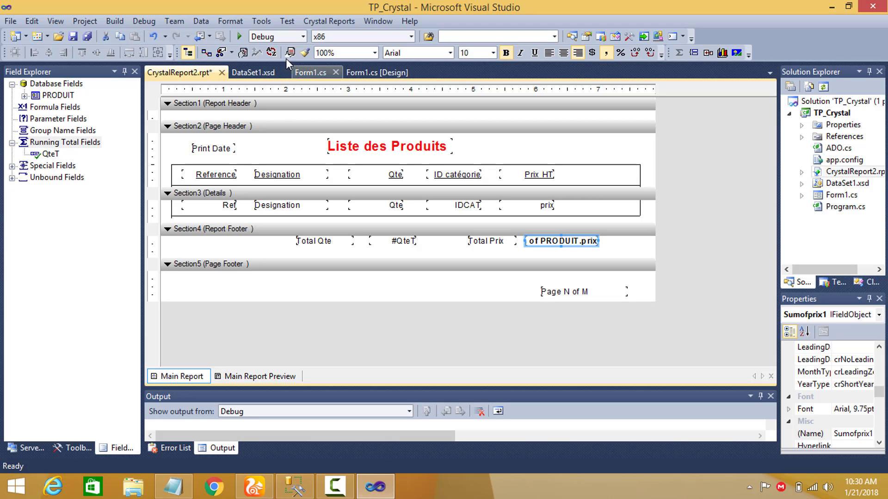
left_click(239, 37)
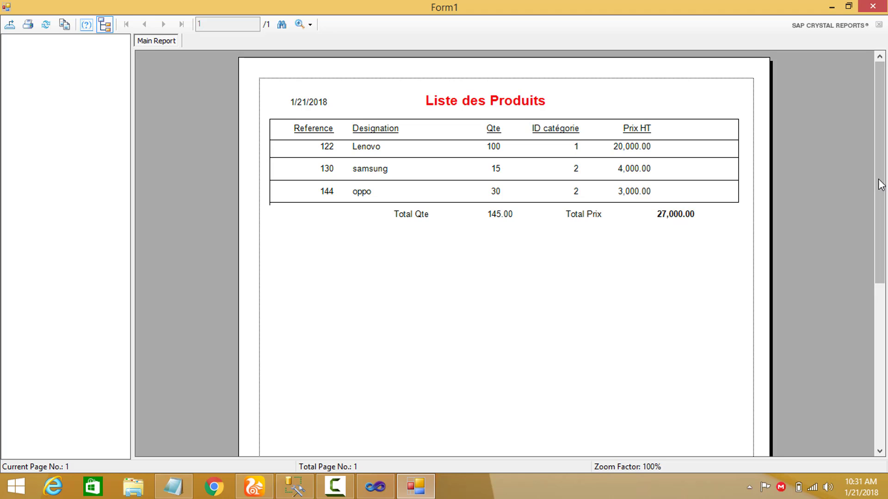
left_click_drag(881, 242, 882, 357)
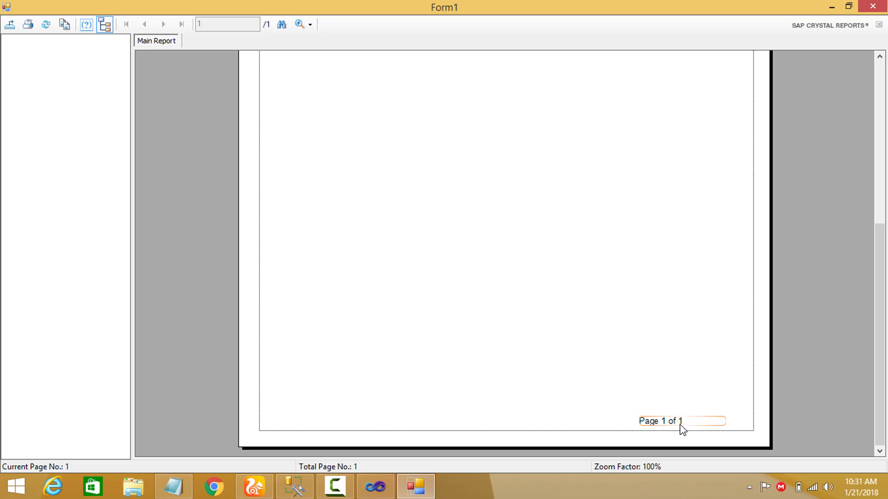
left_click(872, 8)
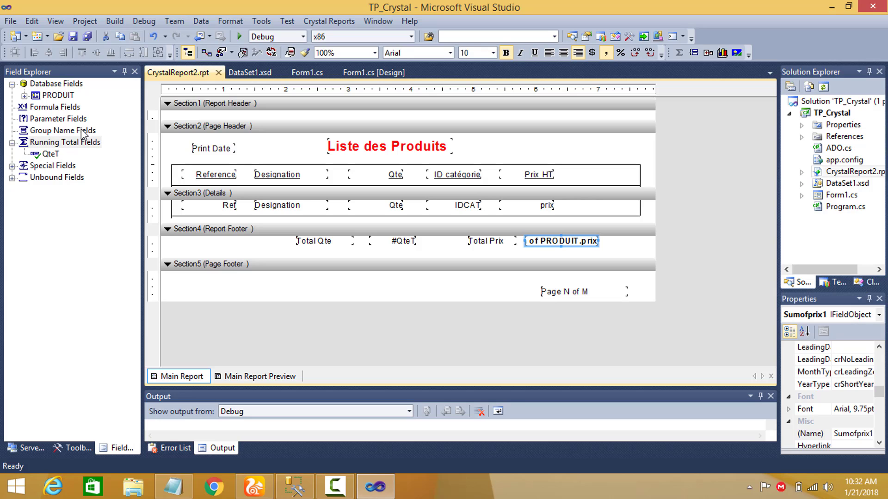
Insert a report group on PRODUIT.IDCAT sorted in descending order.
left_click(82, 131)
right_click(82, 131)
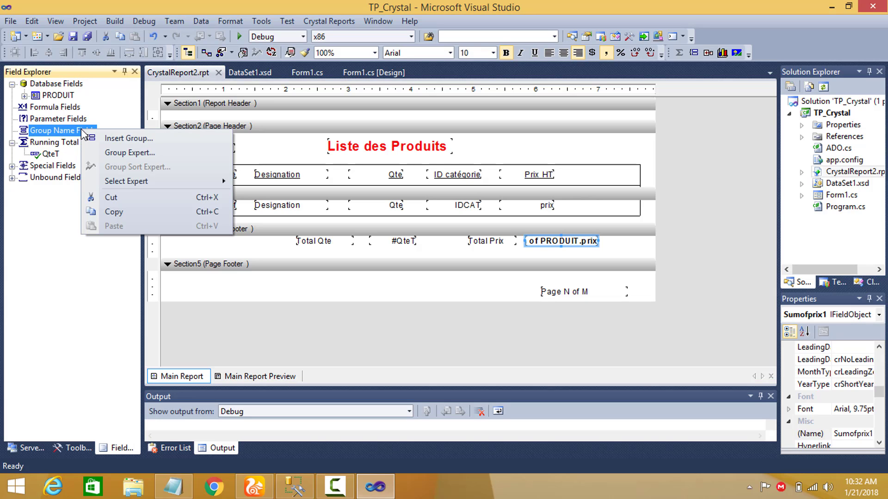
left_click(115, 139)
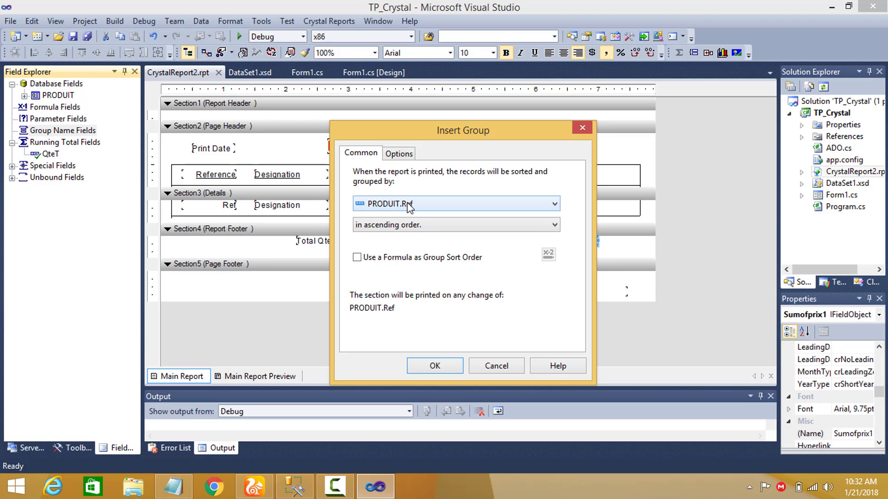
left_click(408, 204)
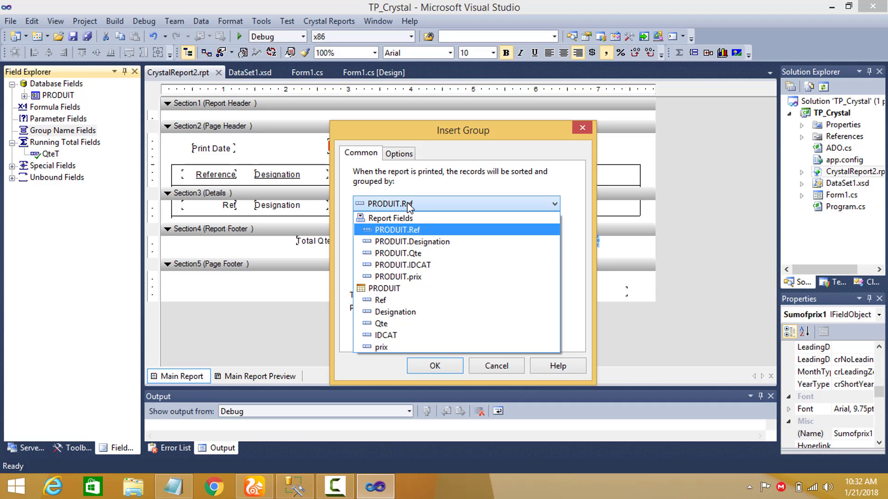
left_click(421, 266)
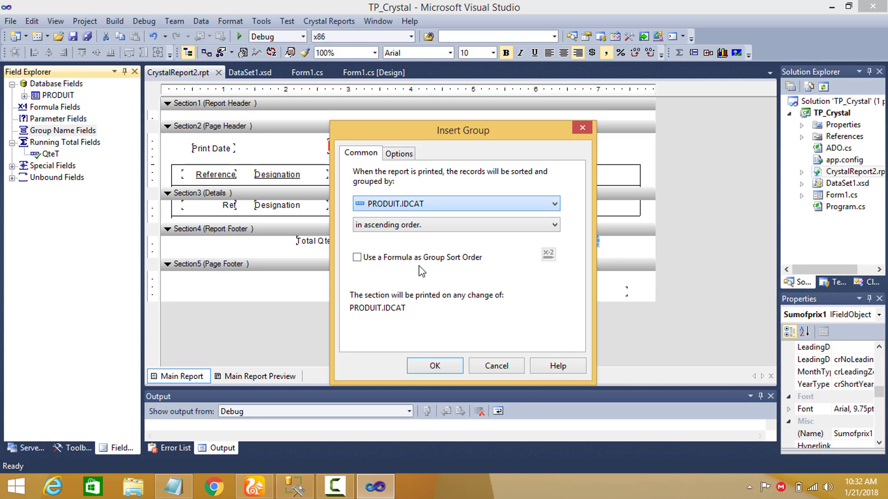
left_click(412, 226)
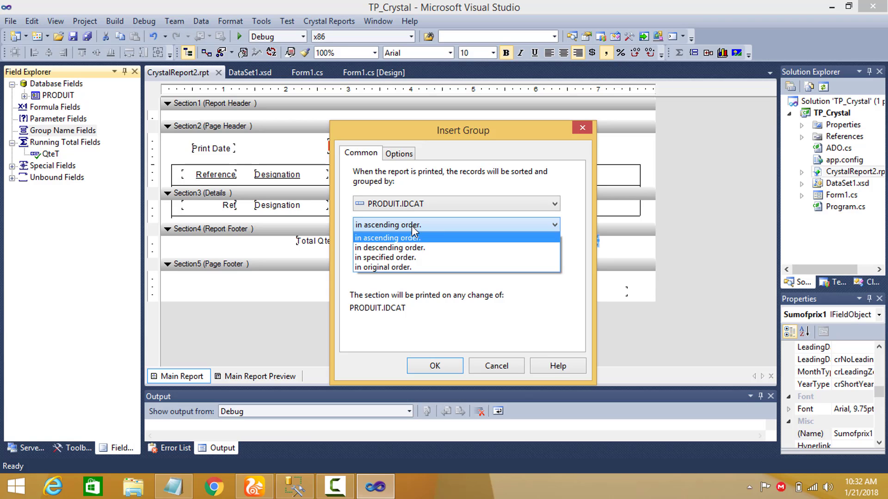
left_click(402, 250)
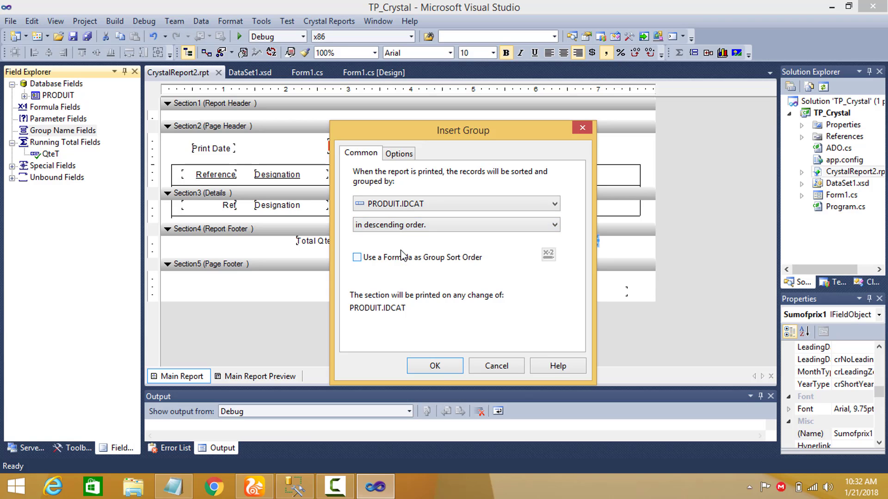
left_click(434, 366)
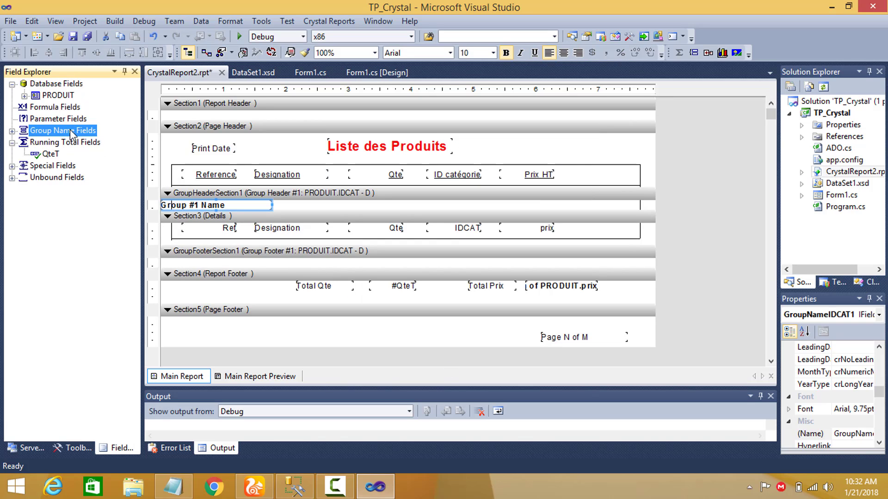
left_click(540, 146)
right_click(540, 146)
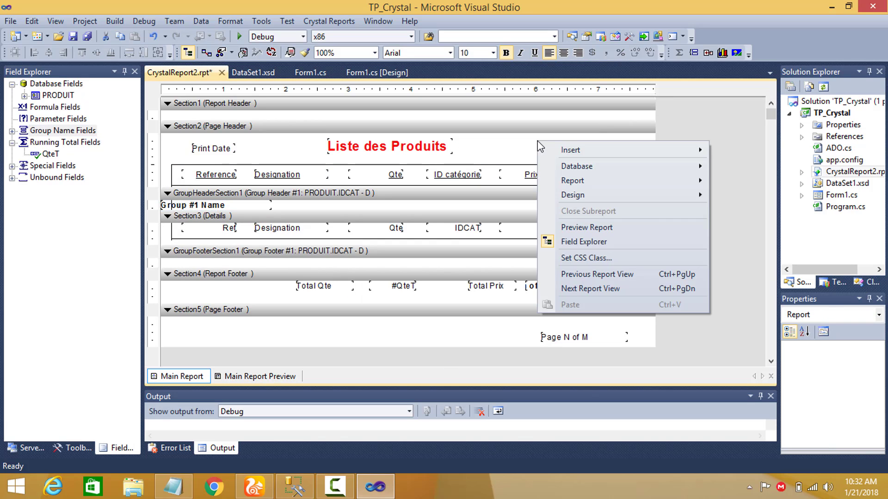
mouse_move(571, 151)
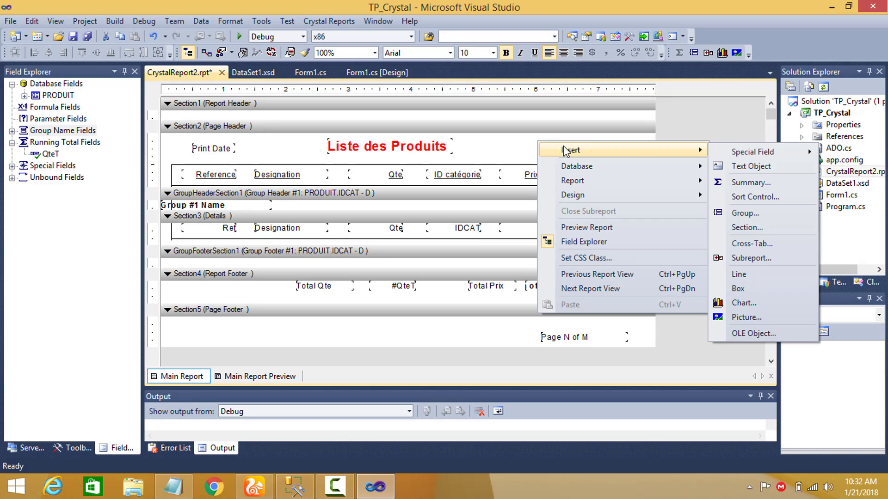
left_click(732, 214)
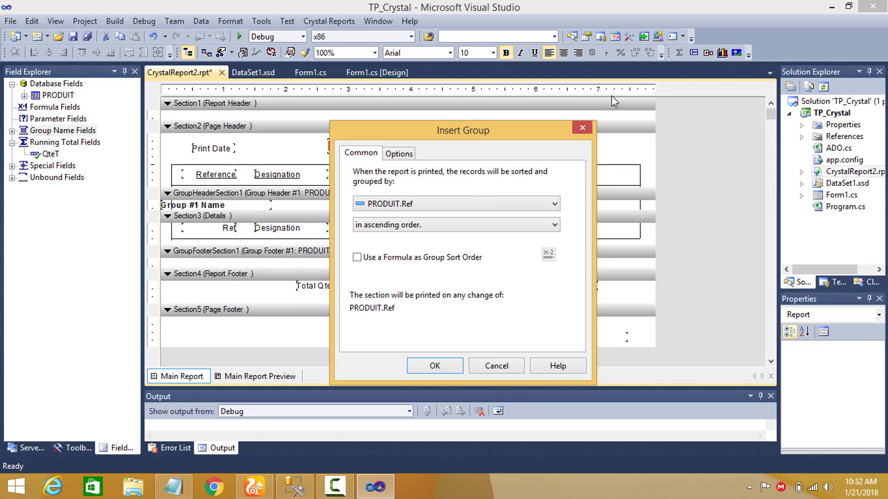
left_click(586, 124)
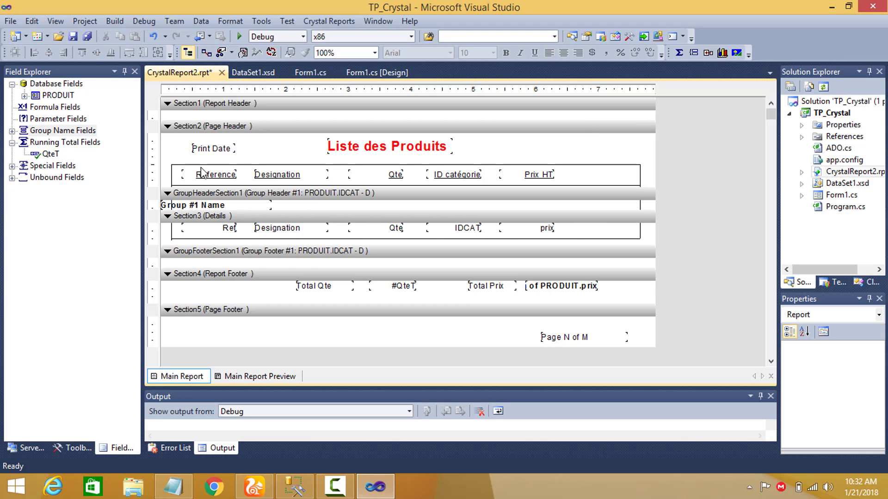
Run the project, go through category groups 2 and 1 in the report's group tree, and close the form.
left_click(179, 208)
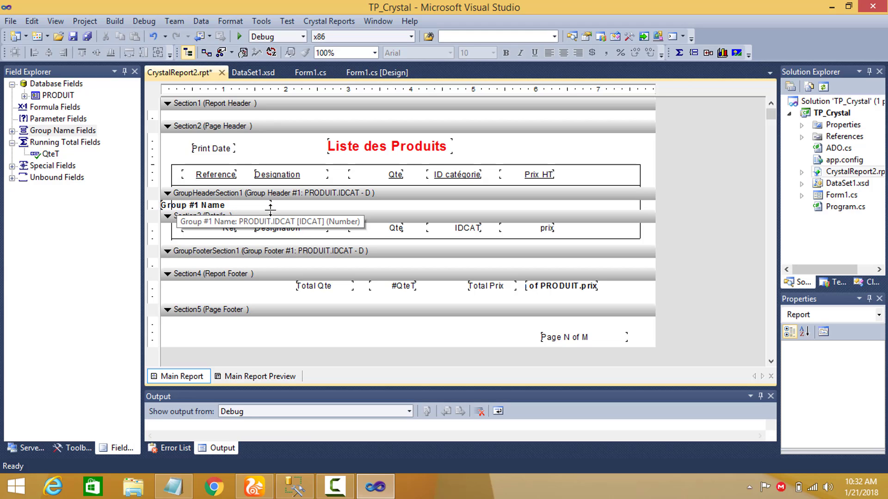
left_click(253, 206)
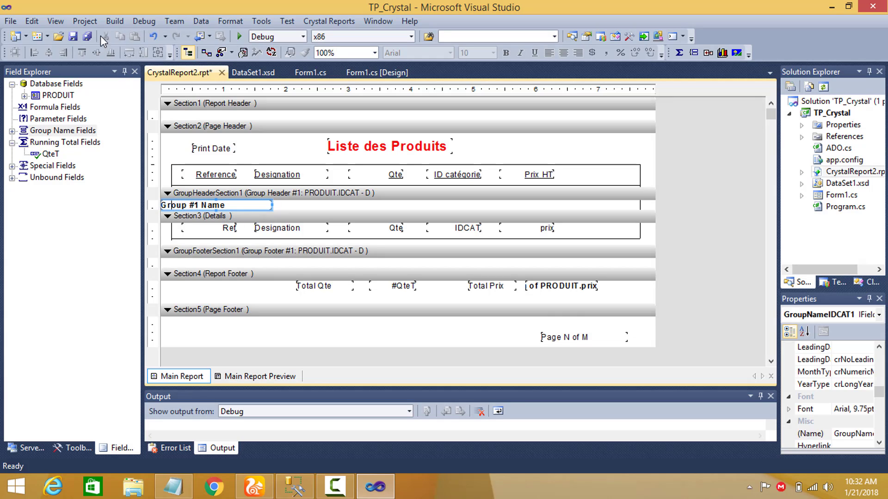
left_click(239, 37)
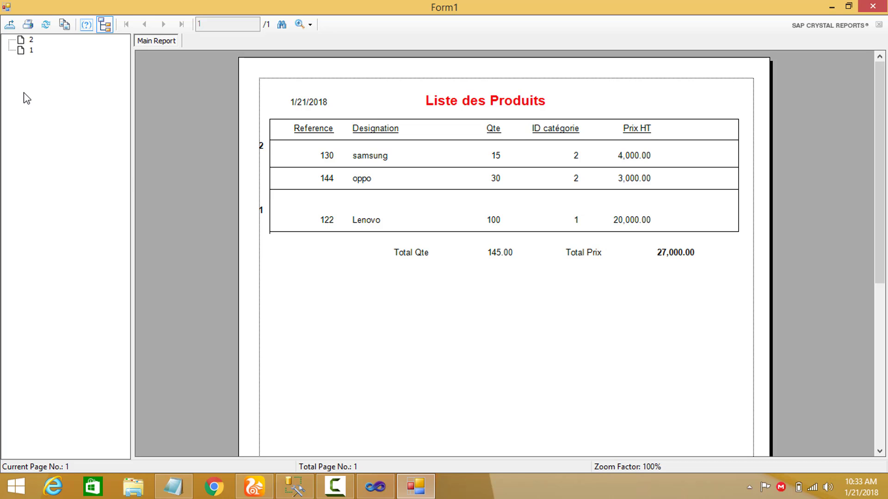
left_click(31, 40)
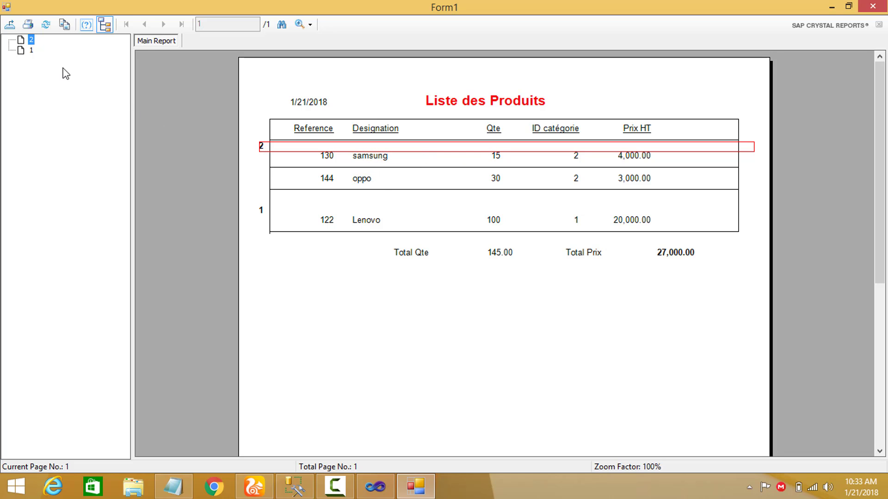
left_click(23, 51)
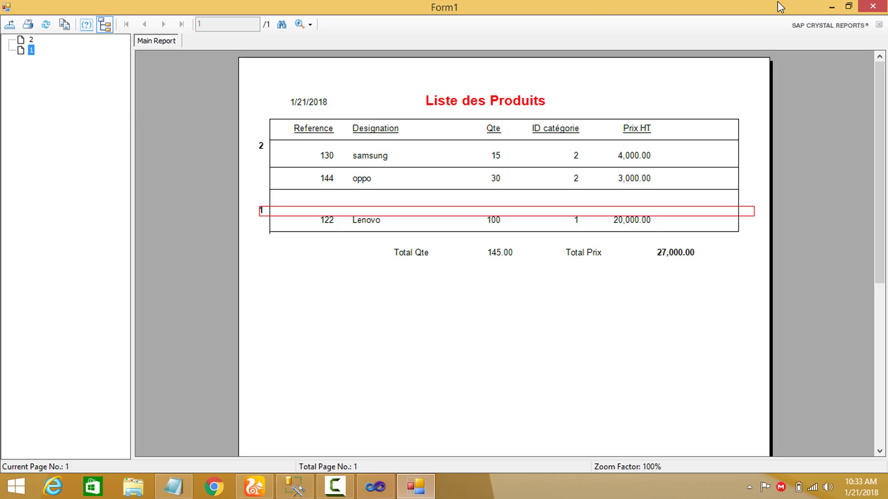
left_click(873, 6)
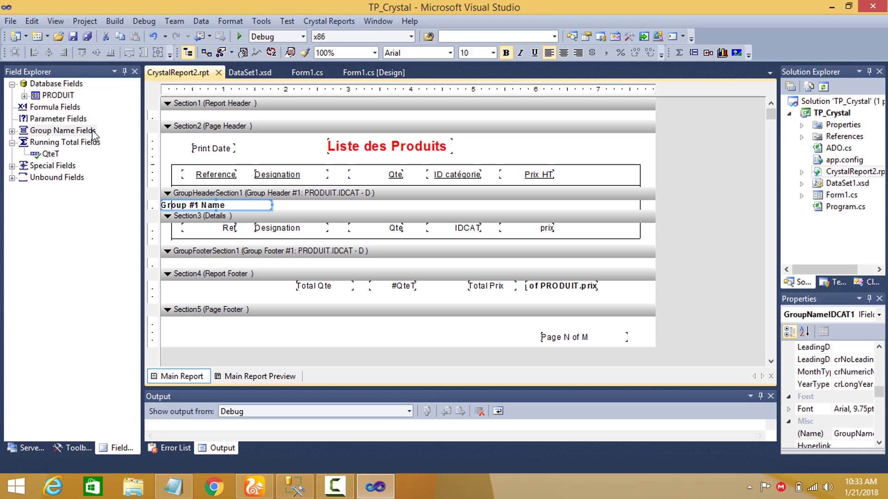
Create a new formula field named MT.
left_click(90, 133)
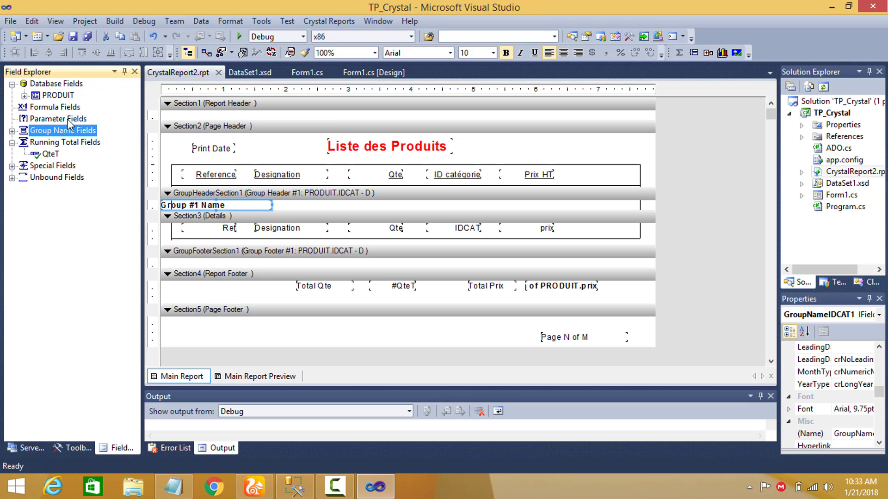
left_click(52, 107)
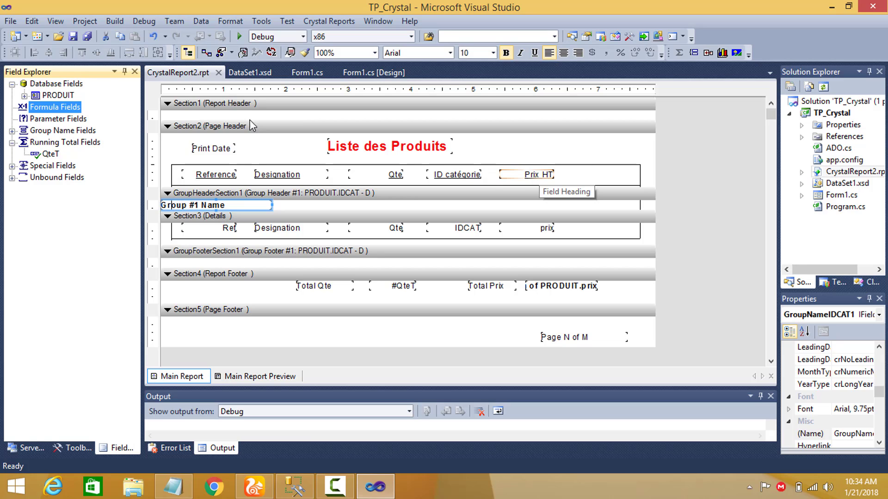
right_click(67, 111)
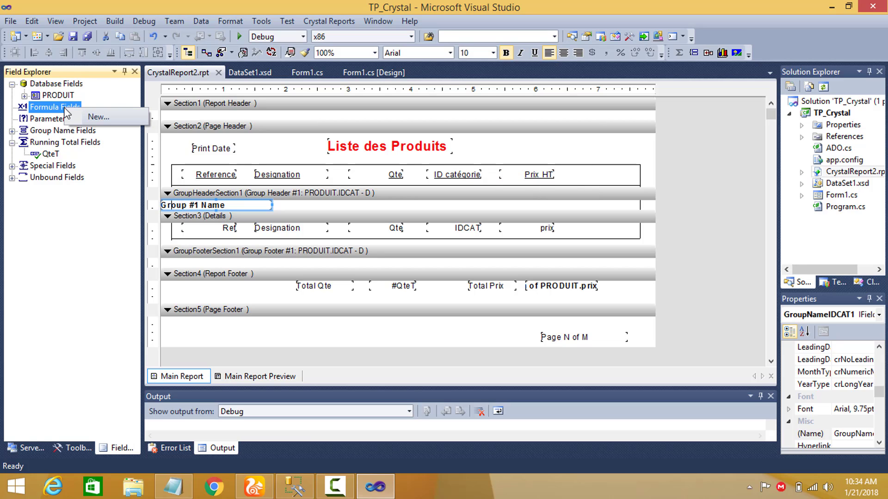
left_click(84, 119)
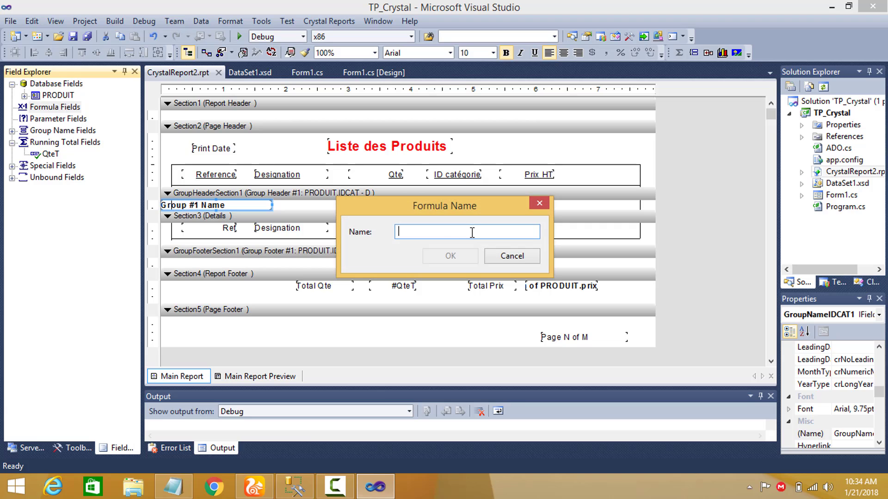
type("Mt")
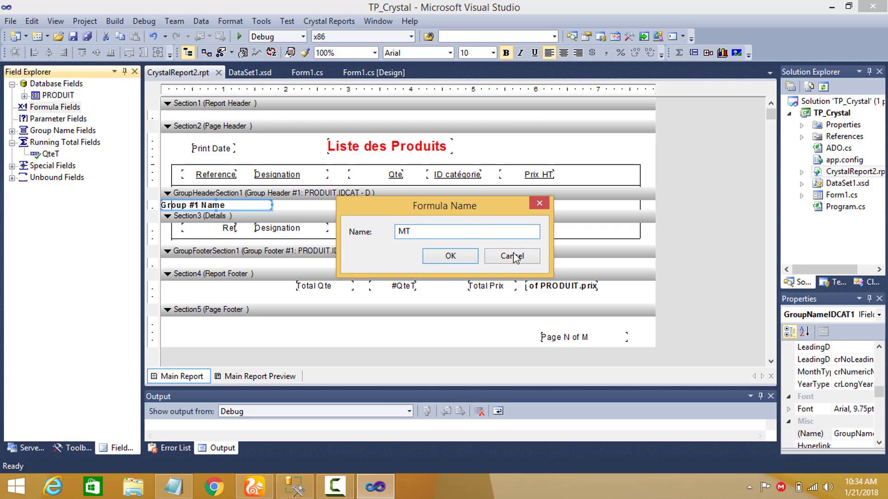
left_click(475, 258)
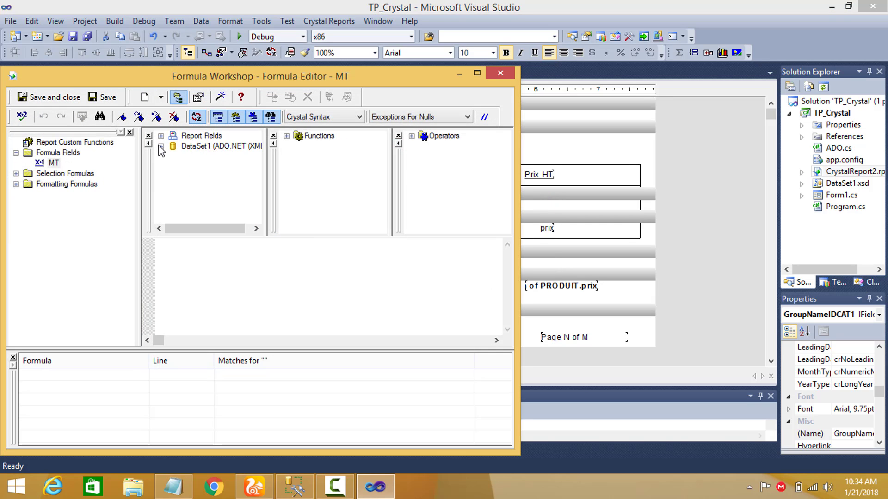
Define the MT formula as {PRODUIT.prix} * {PRODUIT.Qte}, then save it and close the formula editor.
left_click(161, 147)
left_click(173, 157)
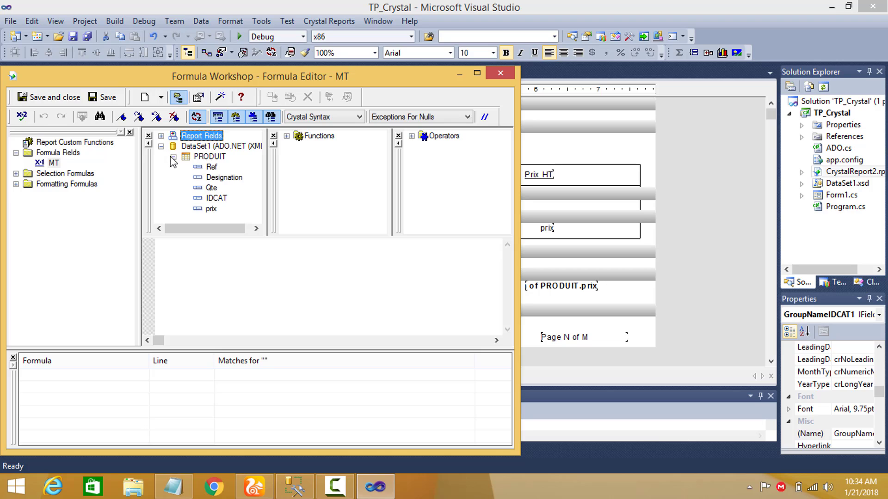
left_click(213, 210)
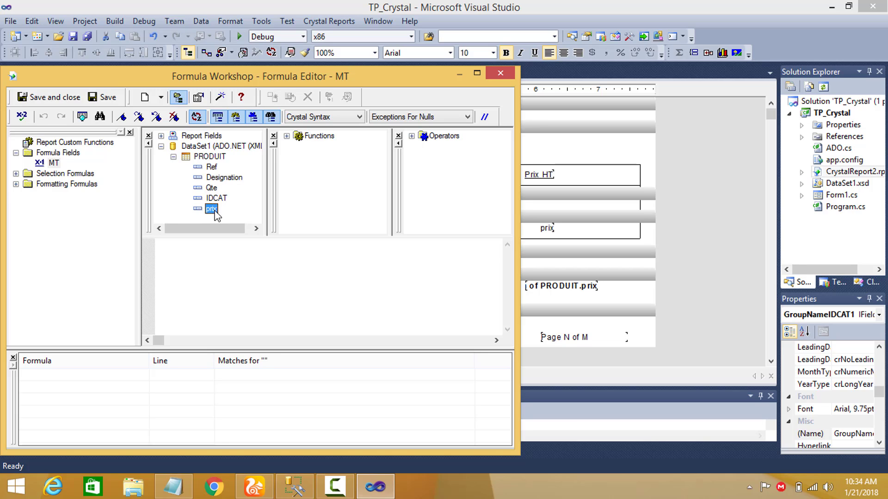
left_click_drag(214, 213, 180, 257)
left_click(248, 243)
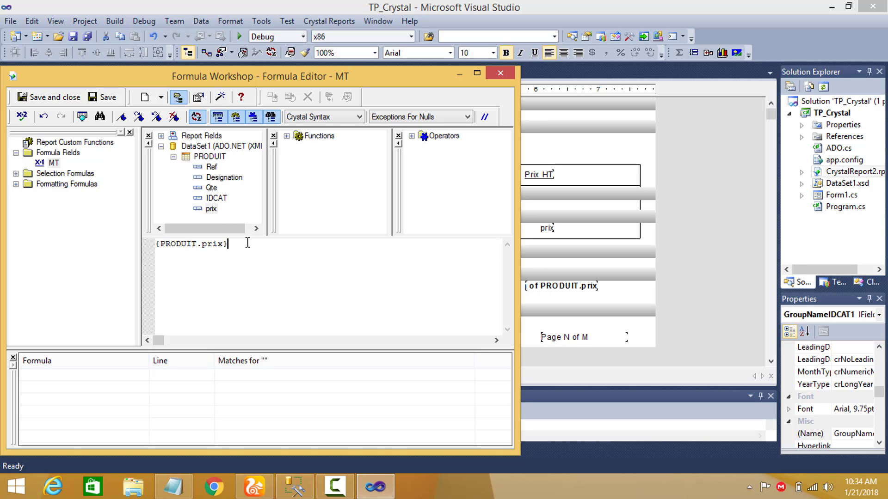
type("*")
left_click_drag(212, 188, 271, 250)
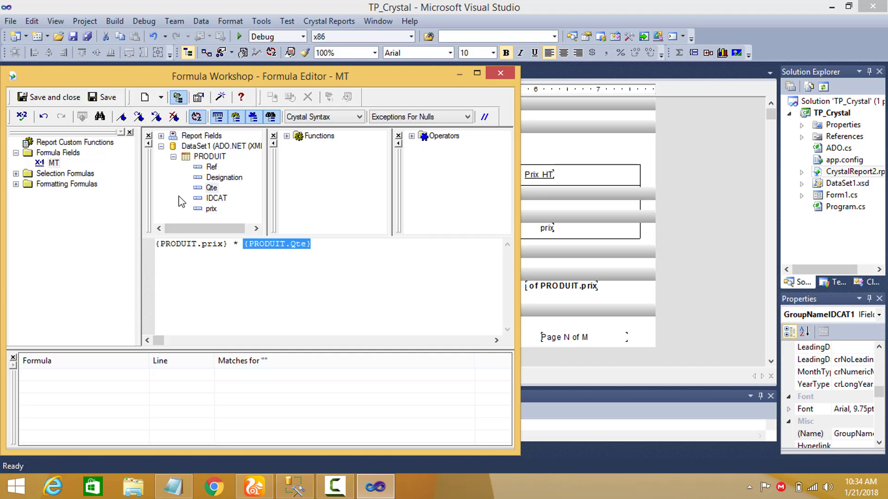
left_click(49, 97)
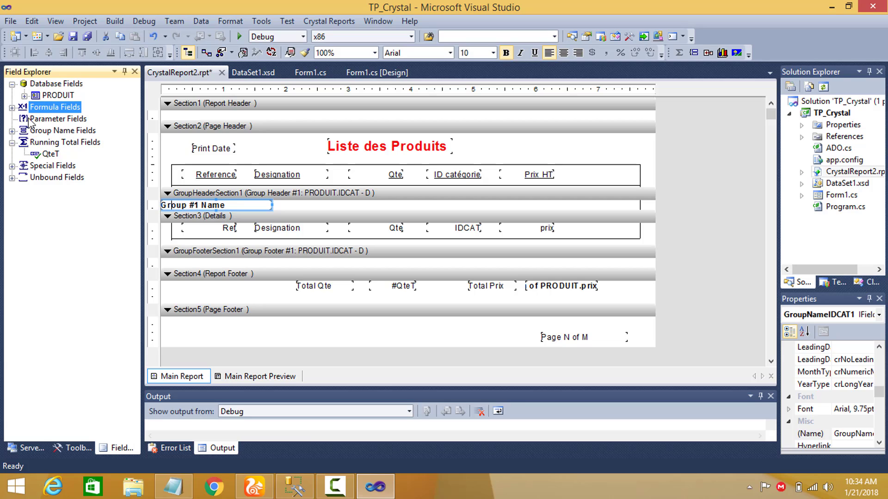
Place the MT formula field in the Details section after prix, and align its heading with the Page Header column titles.
left_click(12, 107)
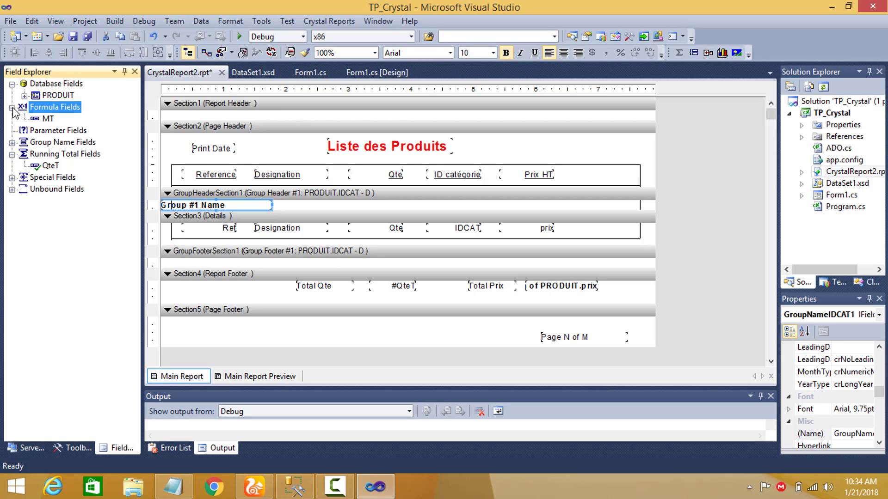
left_click(48, 119)
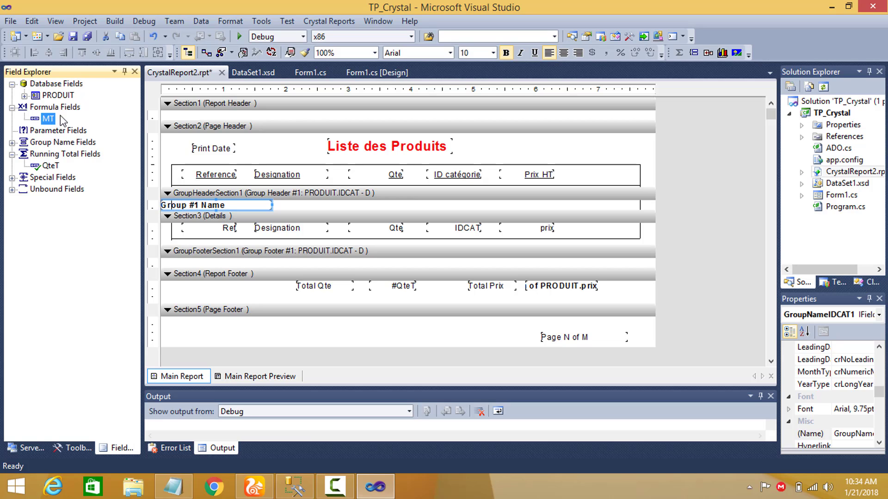
left_click_drag(48, 119, 633, 228)
left_click(615, 228)
left_click_drag(608, 183, 630, 174)
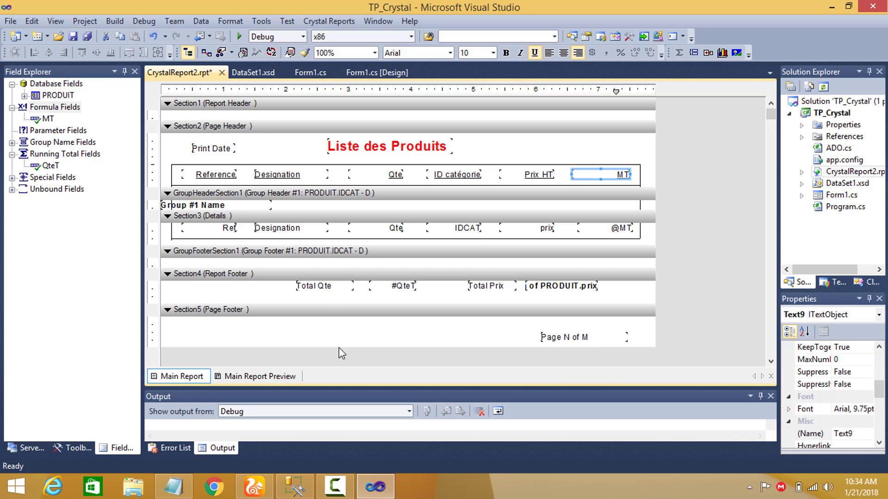
Preview the report to check the MT column, then return to the report design and locate the MT and QteT fields.
left_click(268, 377)
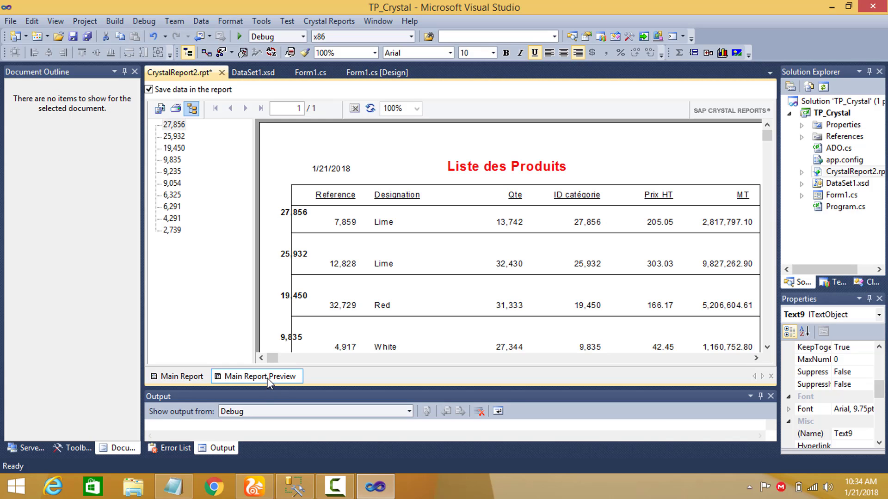
left_click(190, 376)
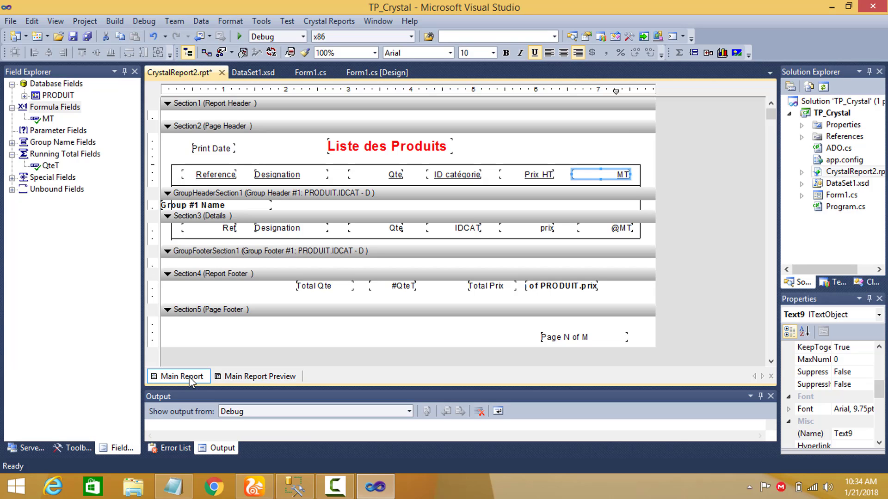
left_click(47, 119)
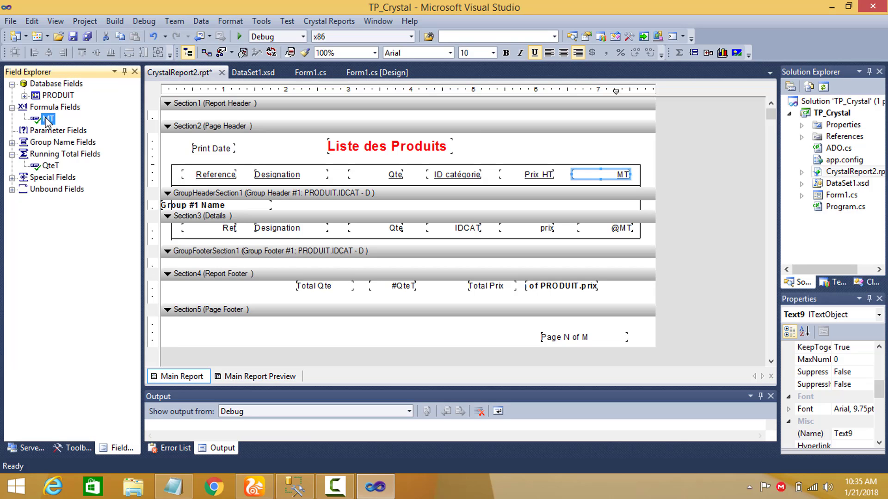
left_click(616, 231)
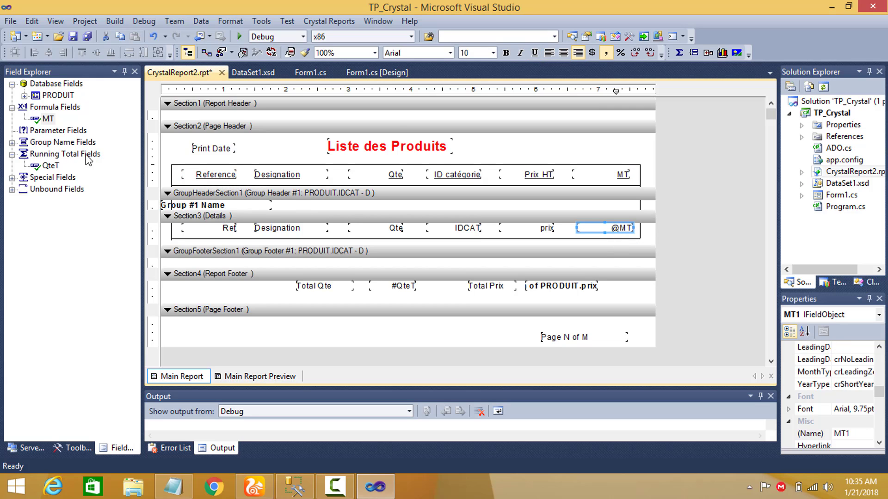
left_click(399, 287)
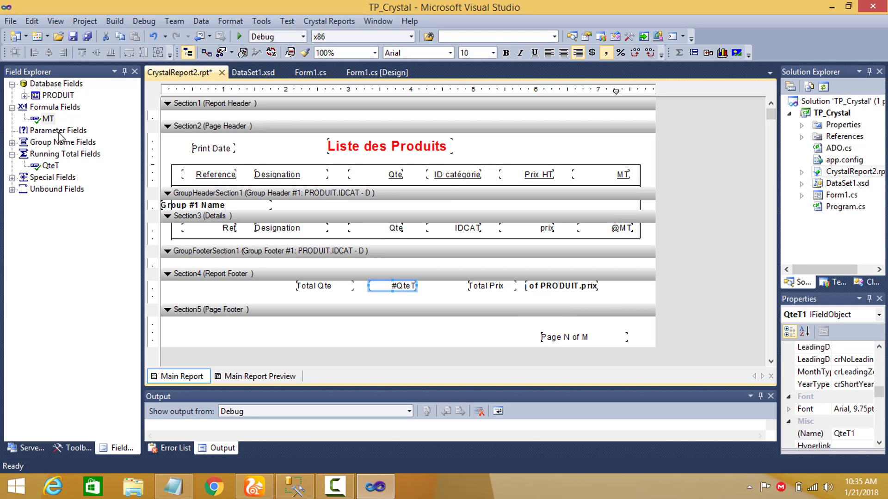
left_click(58, 131)
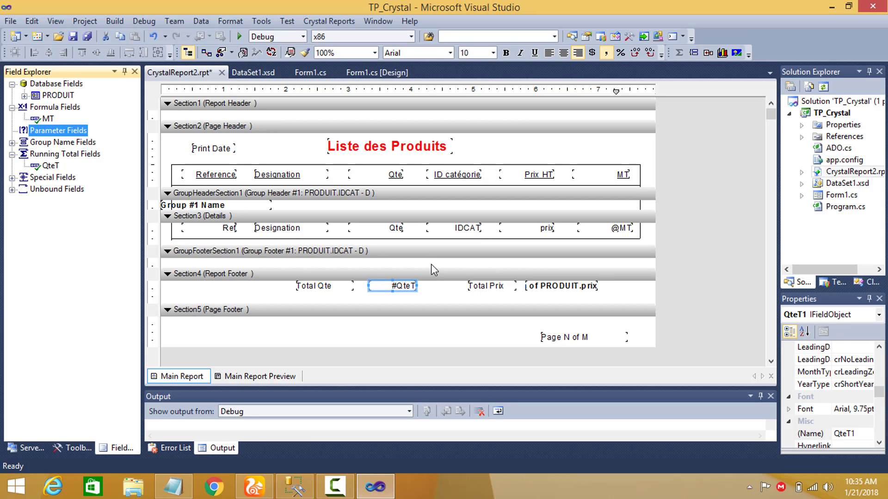
Run the project to check the MT column in the product list, then close the form.
left_click(241, 36)
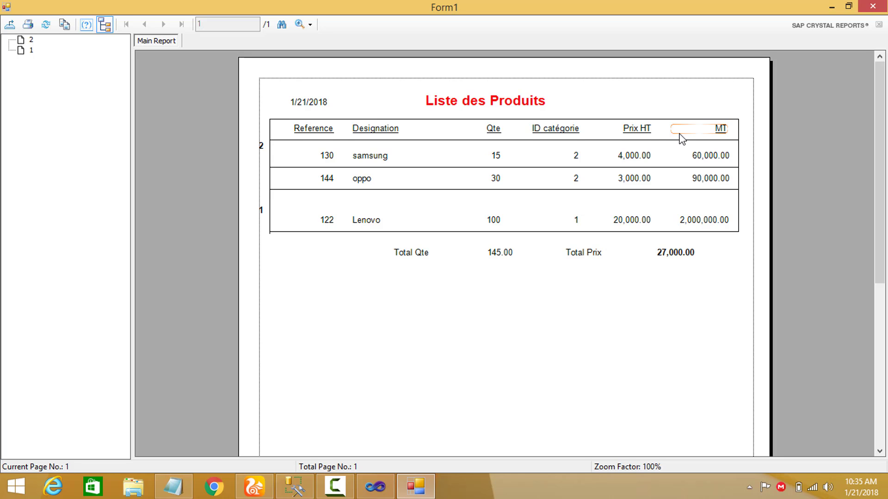
left_click(872, 7)
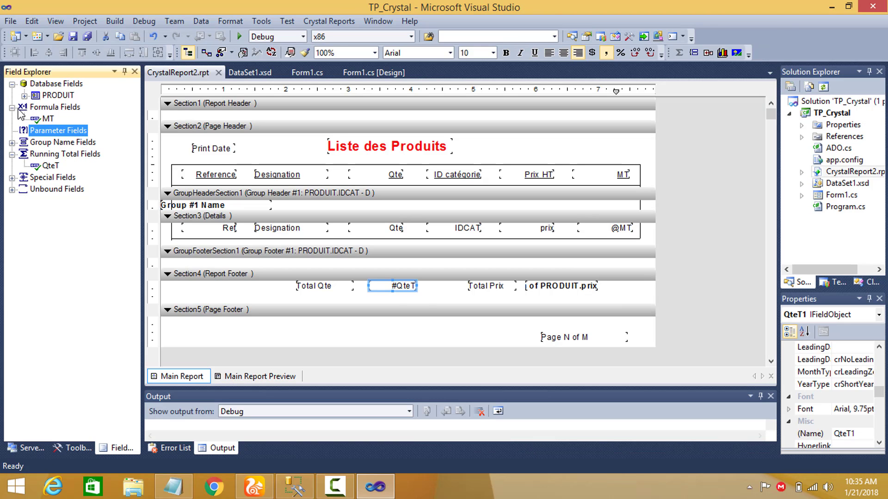
Collapse the formula fields and examine the database fields of the PRODUIT table.
left_click(12, 108)
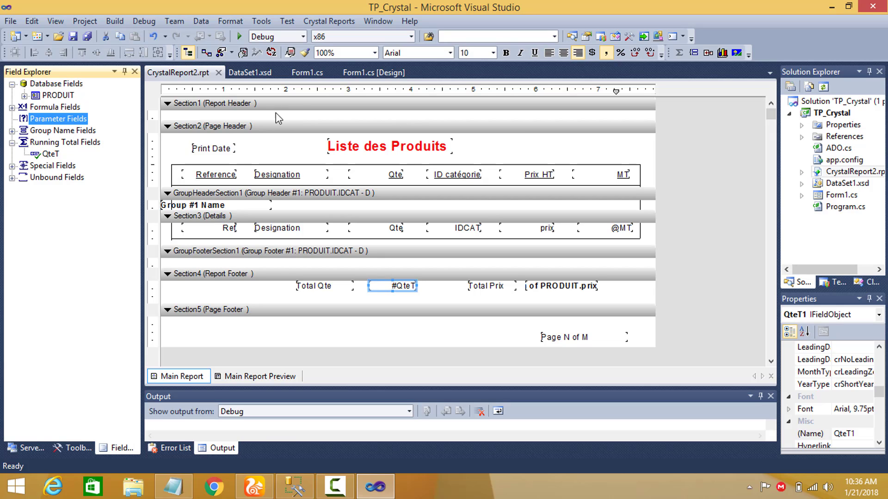
left_click(60, 95)
left_click(24, 96)
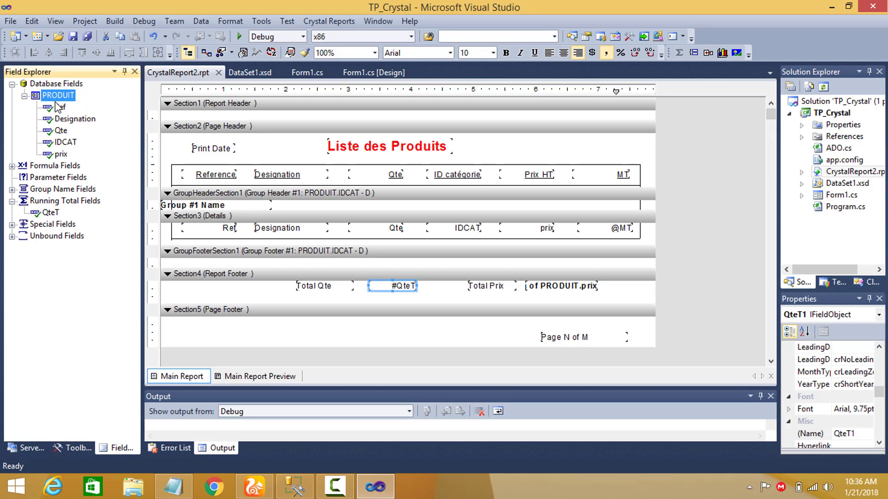
left_click(59, 107)
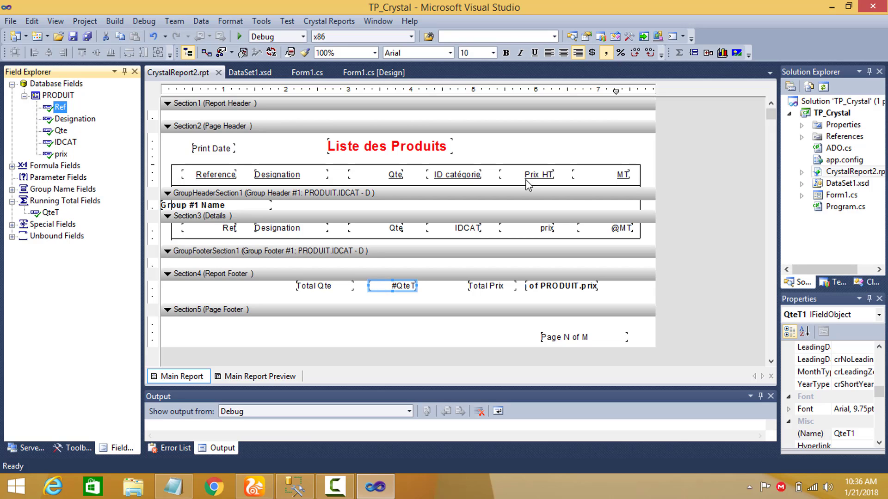
left_click(59, 169)
right_click(61, 172)
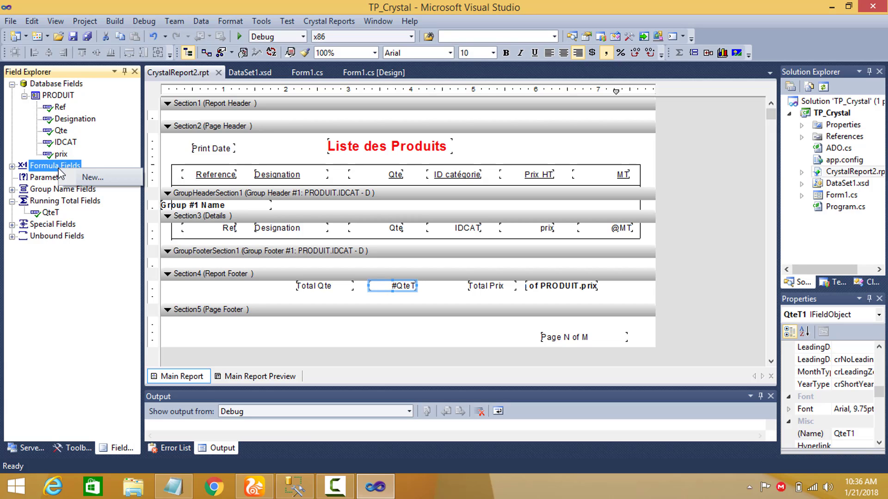
left_click(81, 182)
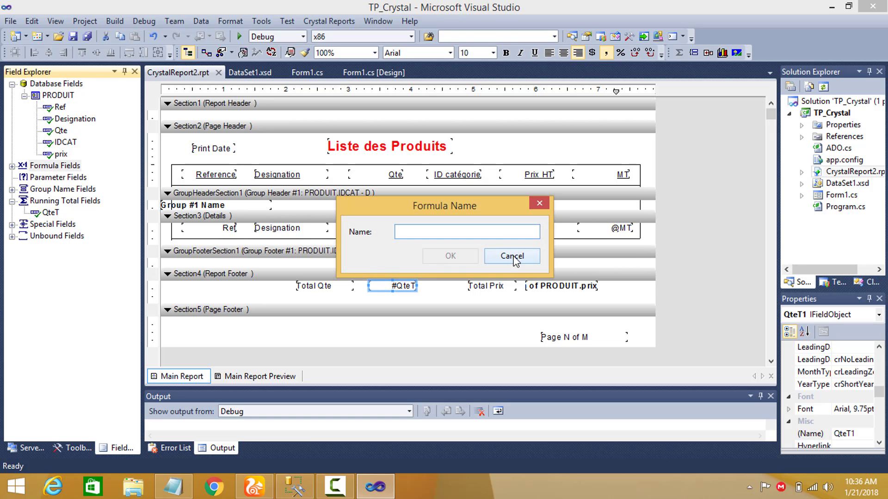
left_click(513, 258)
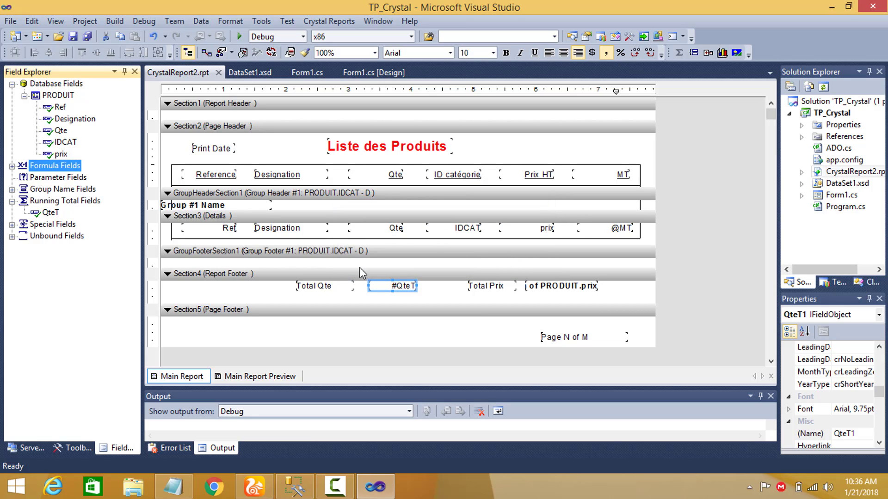
Collapse the PRODUIT table and examine the list of available special fields, then collapse that list.
left_click(24, 95)
left_click(61, 120)
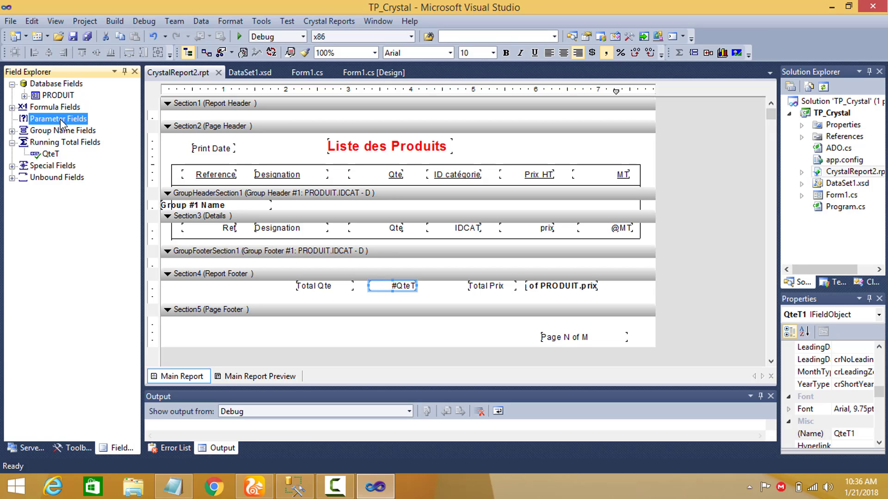
left_click(46, 169)
left_click(12, 166)
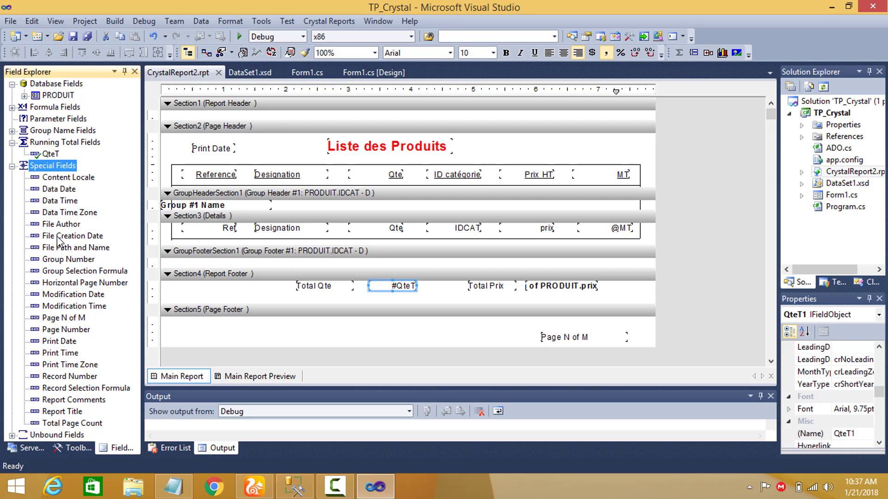
left_click(12, 166)
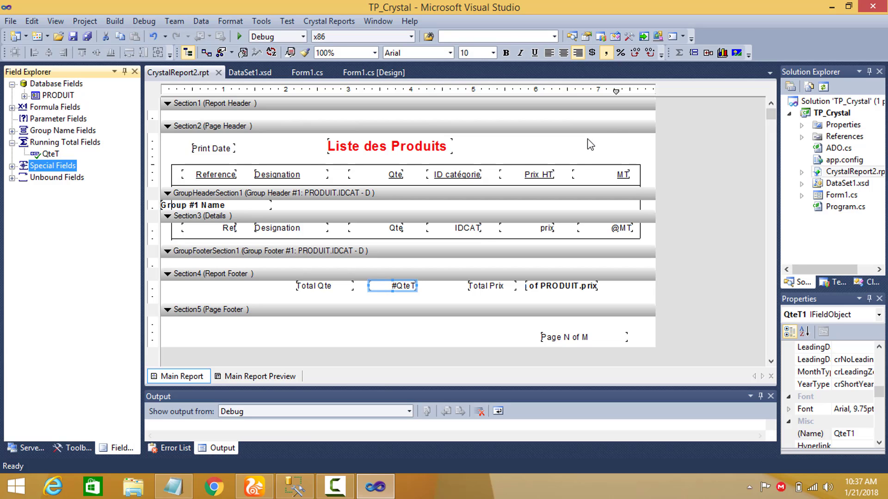
left_click(81, 144)
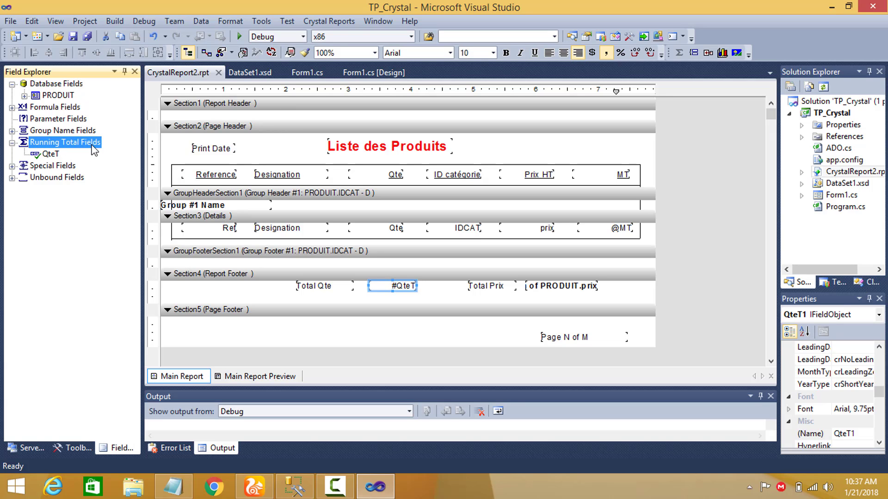
right_click(86, 142)
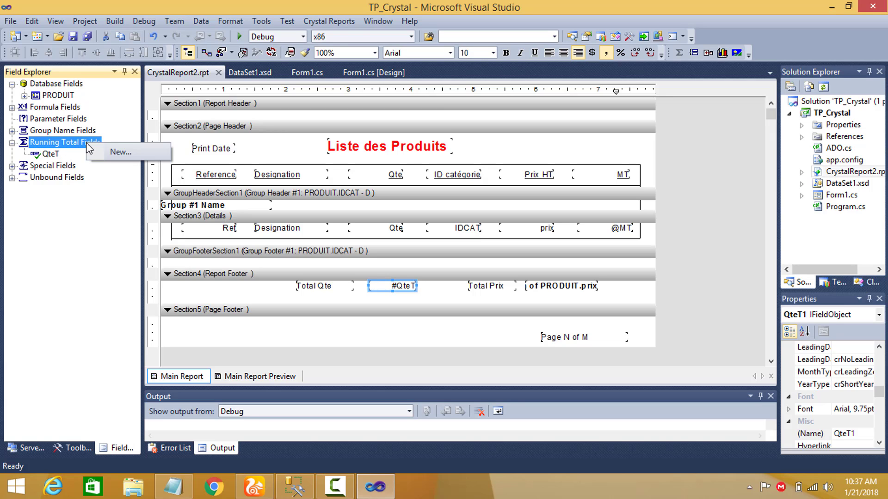
left_click(105, 149)
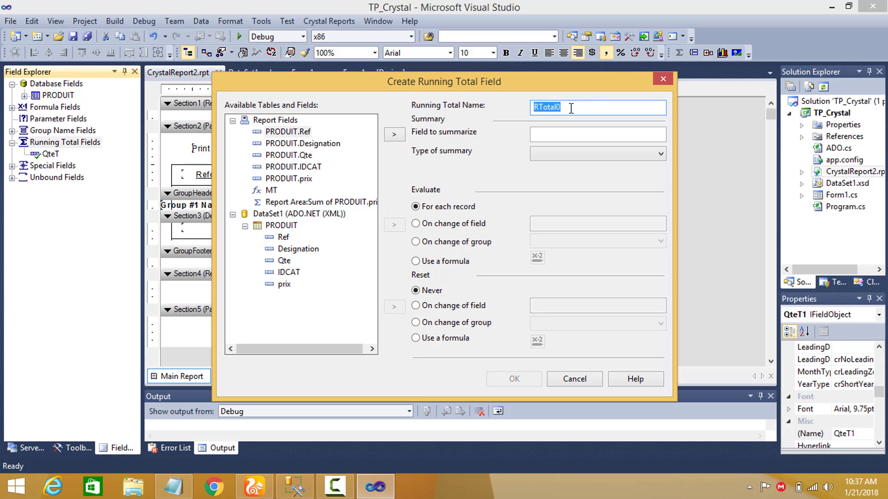
left_click(595, 160)
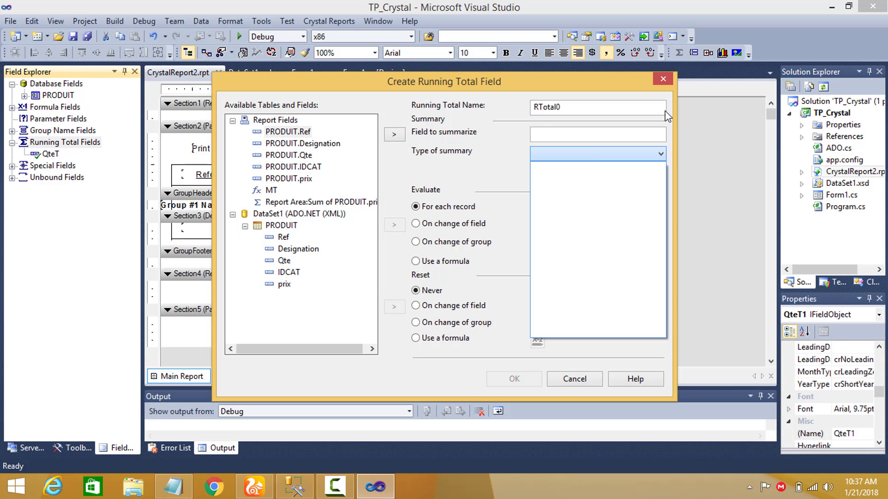
left_click(667, 82)
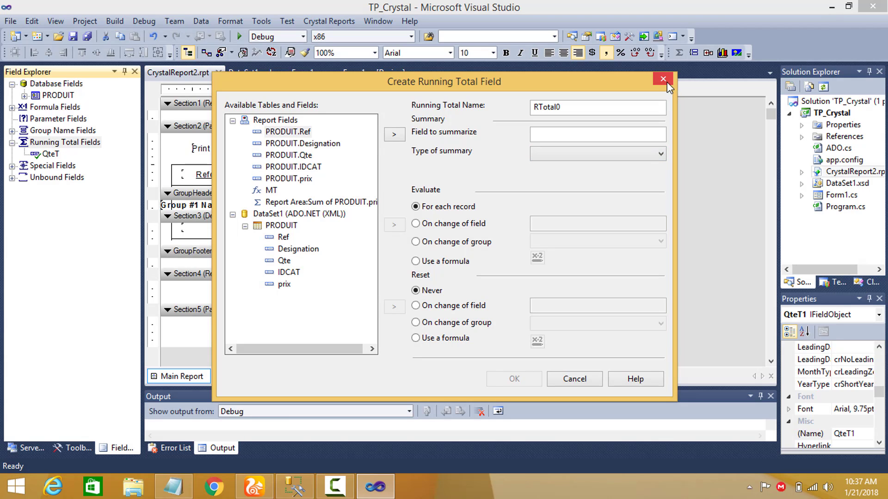
left_click(667, 82)
left_click(73, 131)
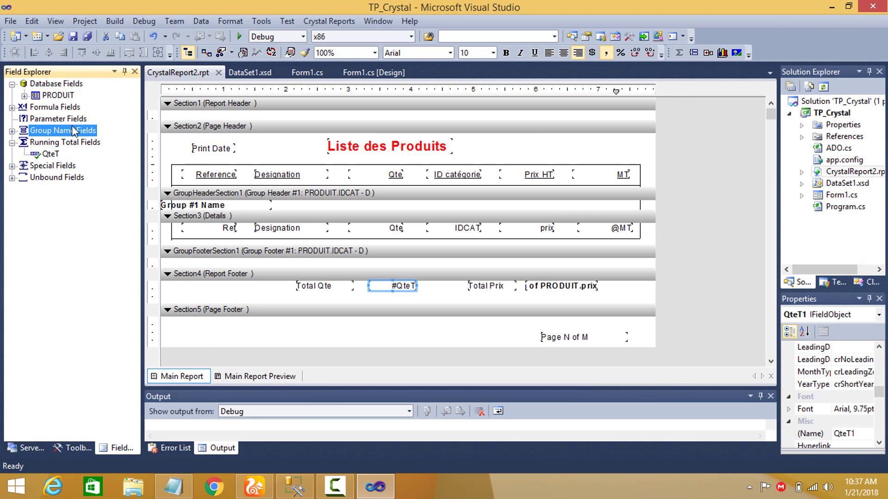
right_click(72, 130)
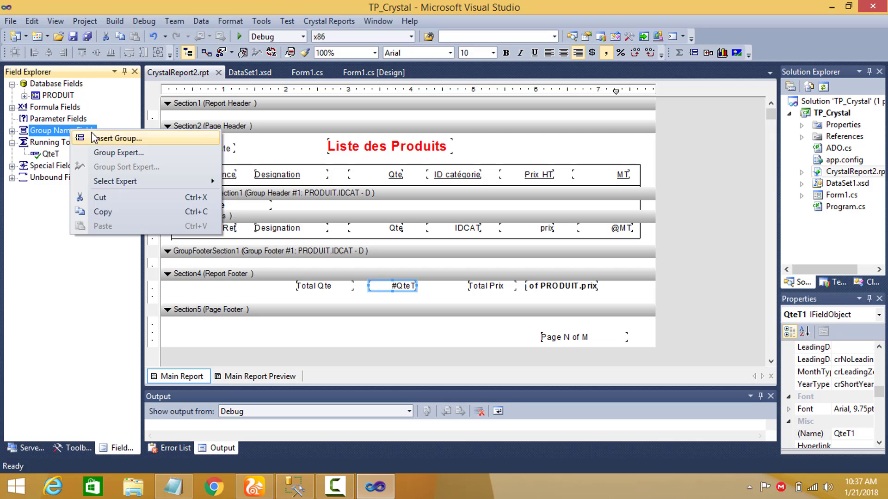
left_click(115, 138)
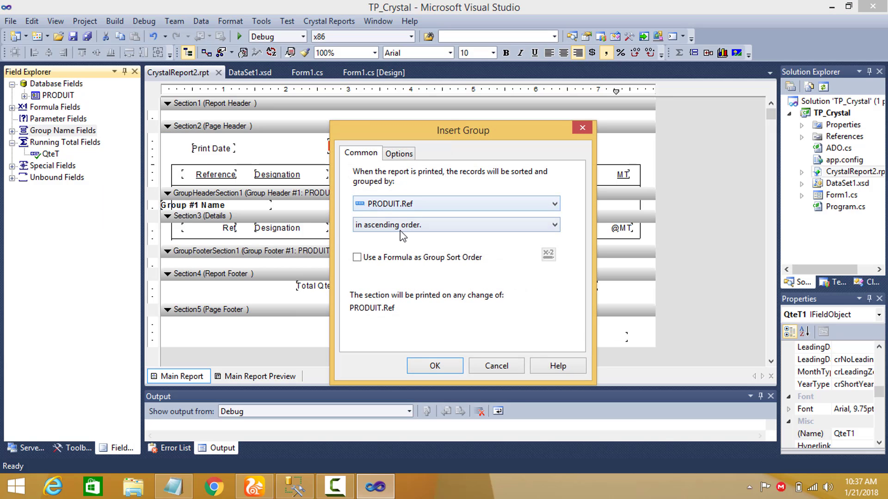
left_click(584, 127)
left_click(60, 108)
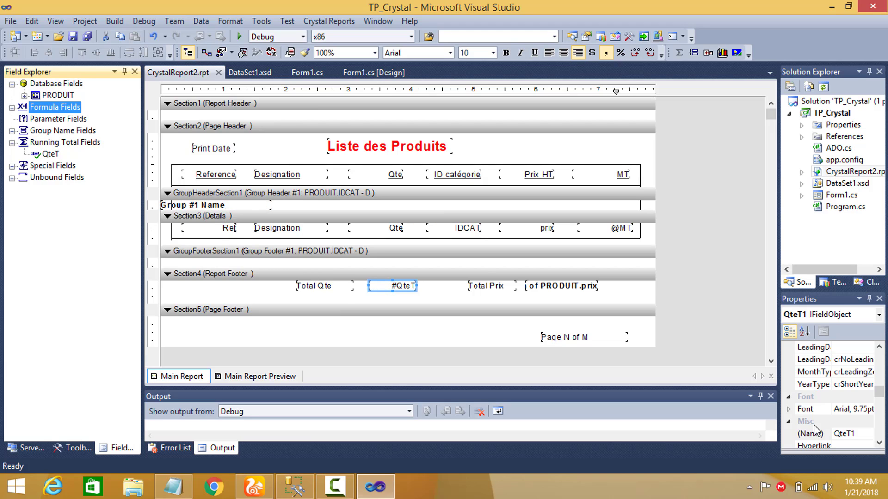
left_click(55, 121)
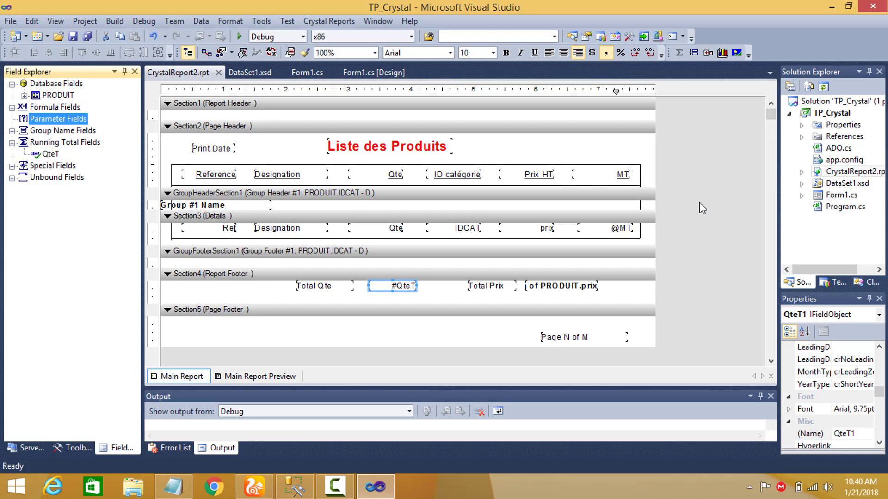
Open Form1 in the designer and undock crystalReportViewer1 from its parent container.
left_click(838, 196)
double_click(838, 196)
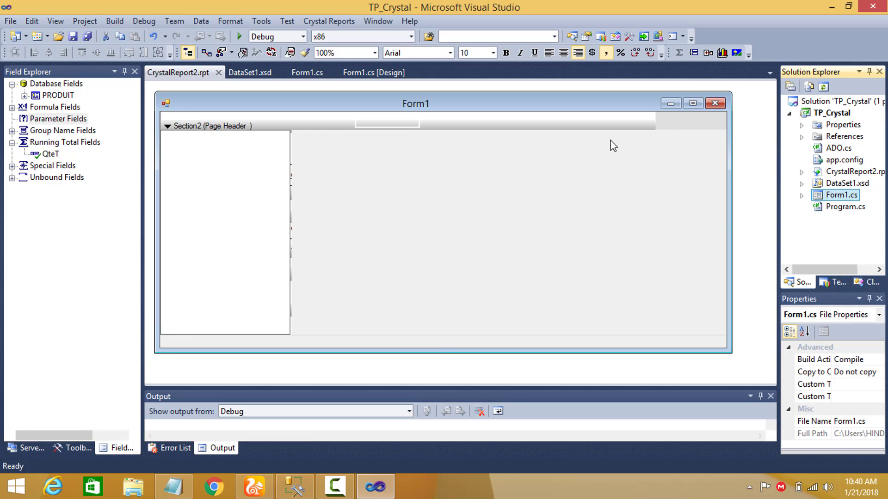
left_click(719, 121)
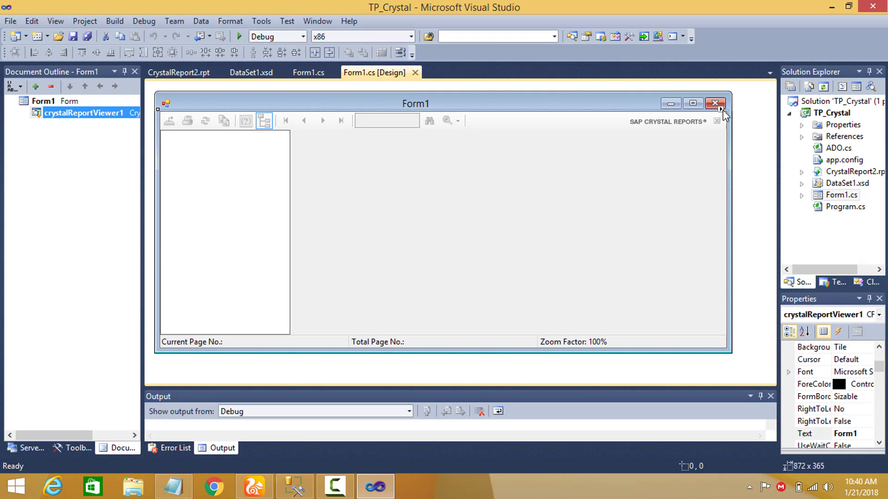
left_click(720, 109)
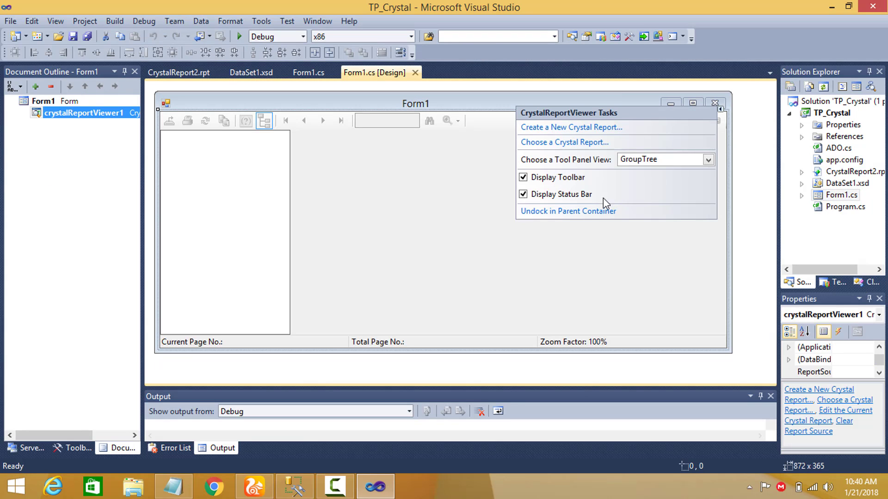
left_click(588, 212)
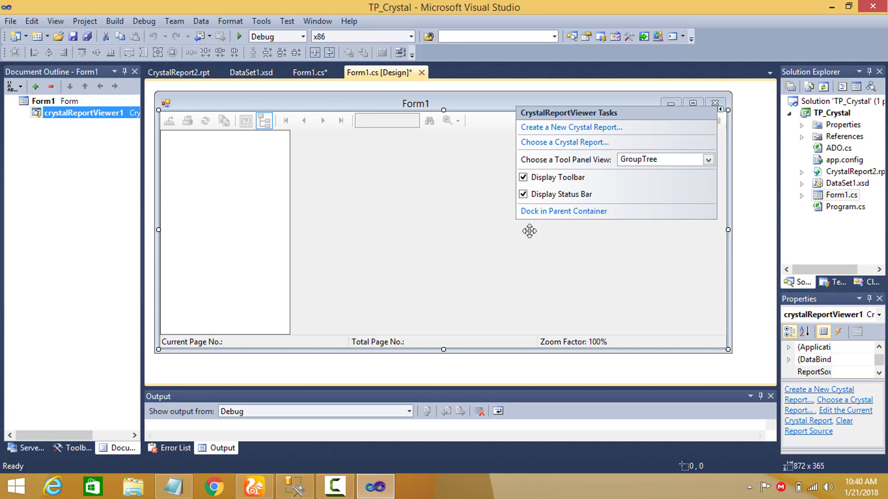
left_click(568, 212)
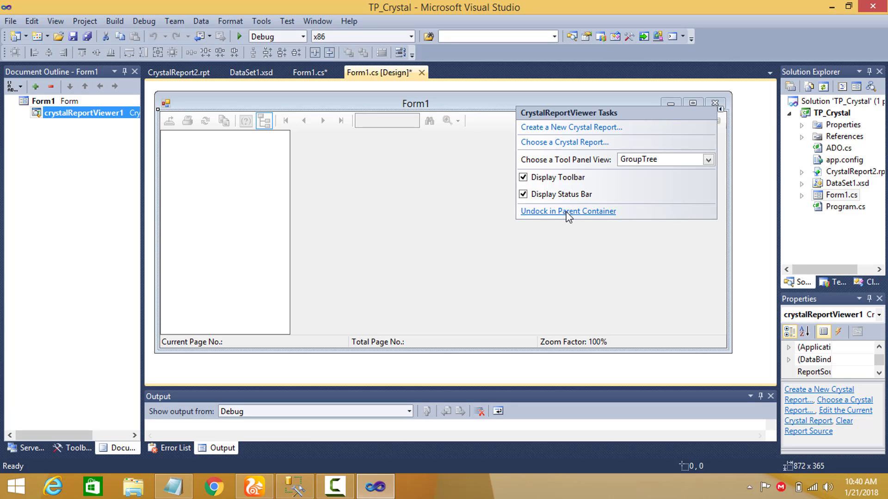
left_click(539, 211)
Lower the upper edge of crystalReportViewer1 to leave an empty strip above it on Form1.
left_click(442, 122)
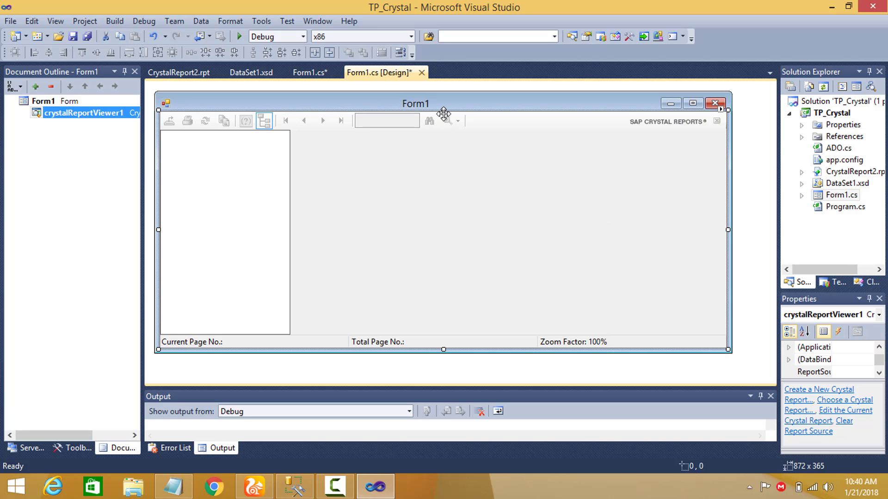
left_click_drag(443, 111, 445, 146)
left_click(333, 129)
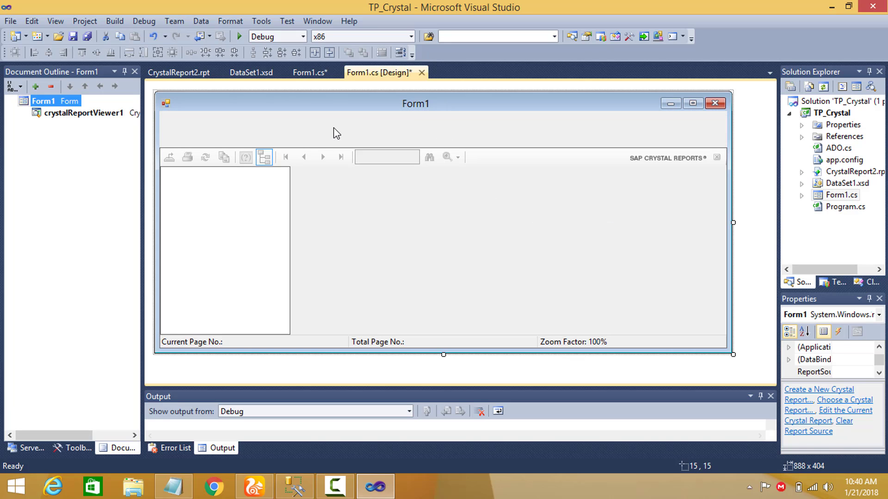
Add a label and a text box side by side in the empty strip above the report viewer on Form1.
left_click(79, 448)
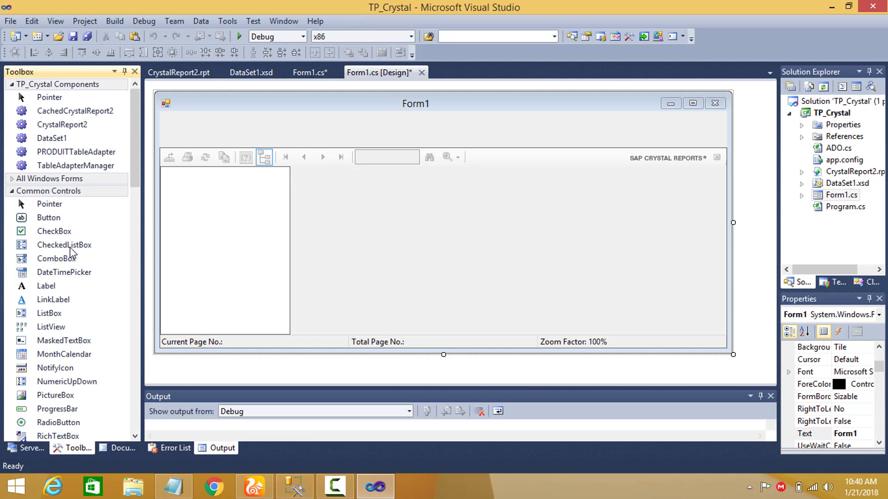
left_click(69, 231)
left_click(60, 286)
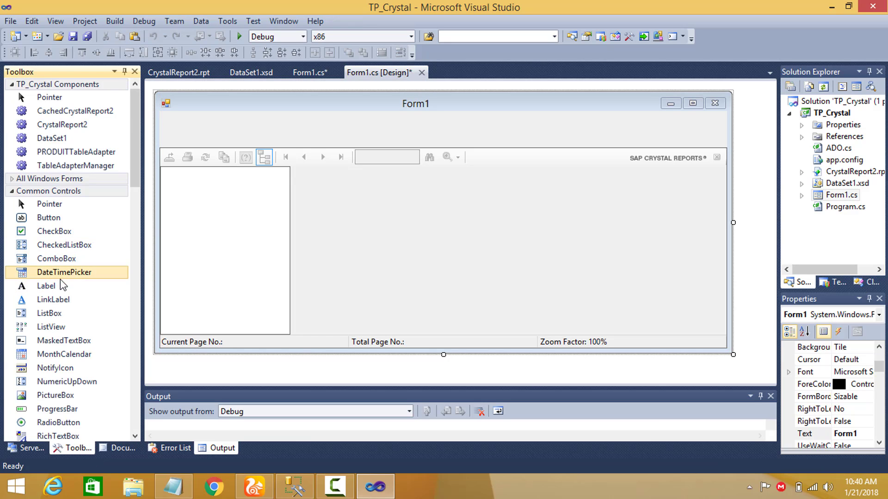
left_click(301, 125)
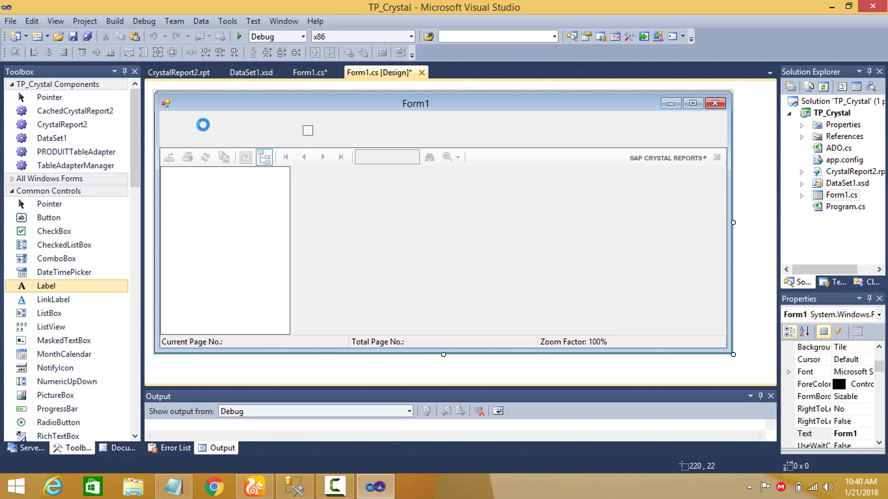
left_click_drag(139, 136, 138, 213)
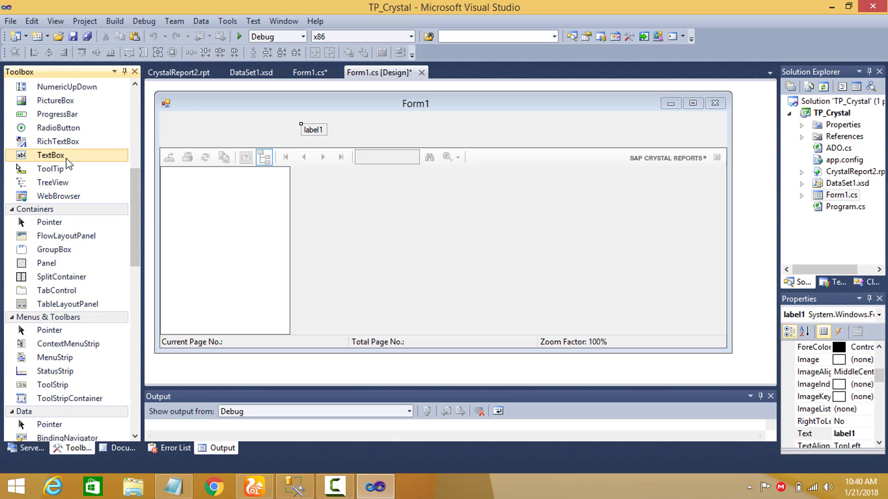
left_click_drag(74, 155, 353, 132)
Set the text of the new label above the report viewer to TVA.
left_click(313, 130)
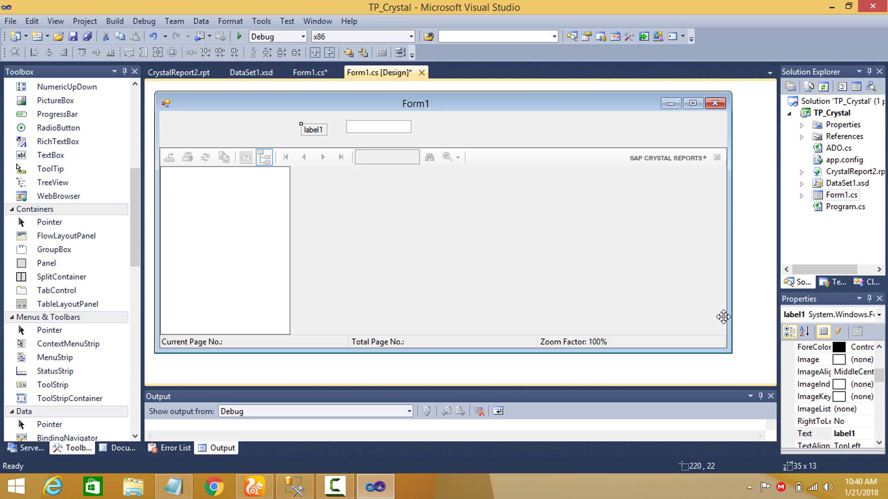
left_click(852, 434)
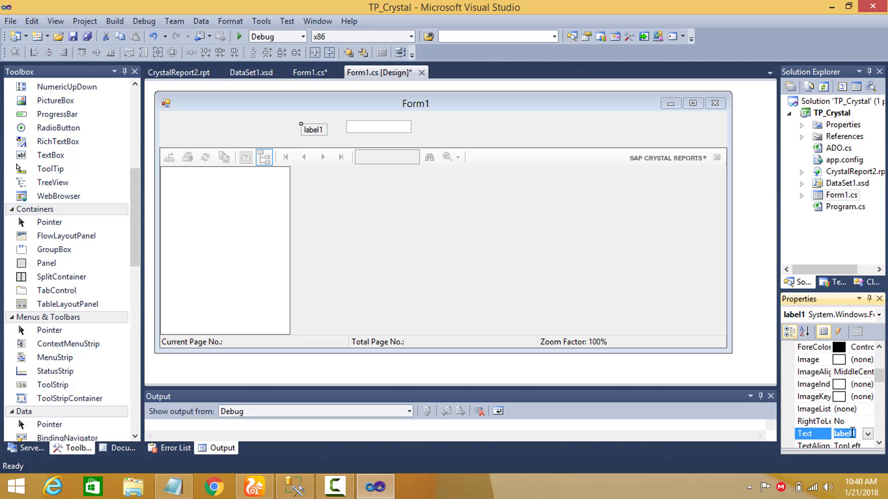
type("TVA")
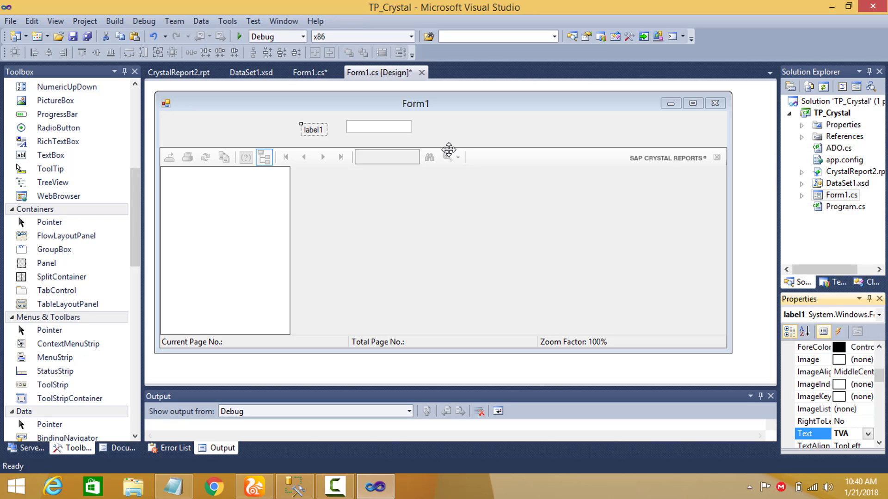
Rename the text box beside the TVA label as txttva.
left_click(405, 129)
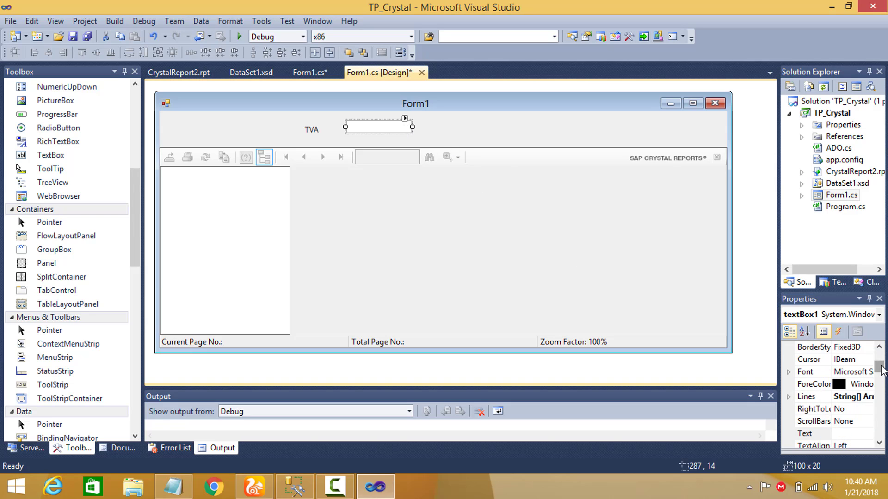
left_click_drag(881, 370, 880, 391)
left_click_drag(880, 386, 880, 415)
left_click(855, 377)
double_click(855, 377)
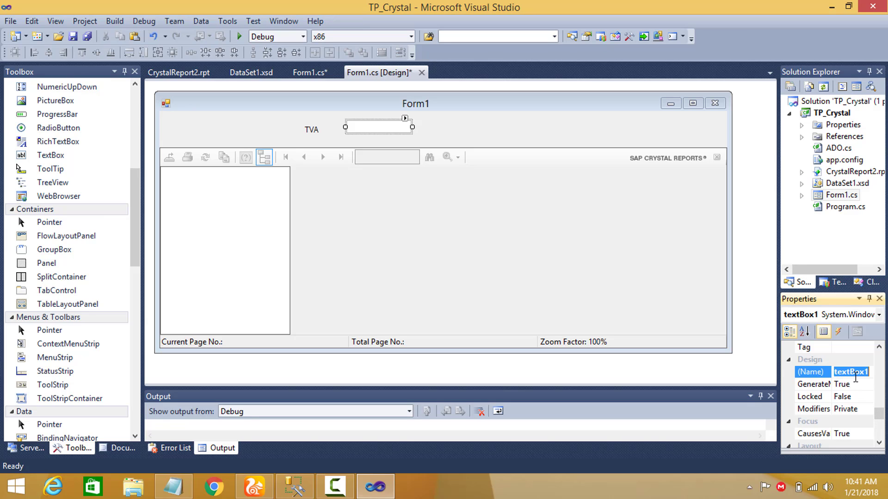
type("txttva")
key("Return")
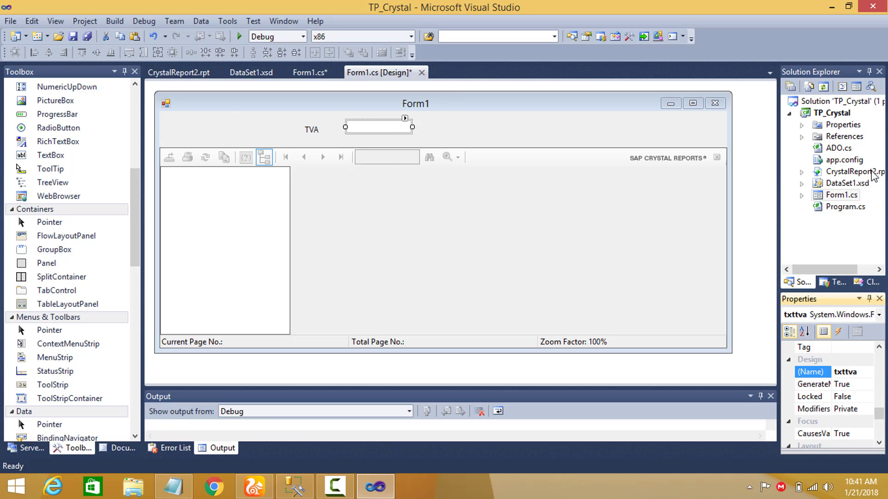
Create a parameter field named tva of type Number in CrystalReport2.rpt and select it in the expanded parameter list.
left_click(848, 171)
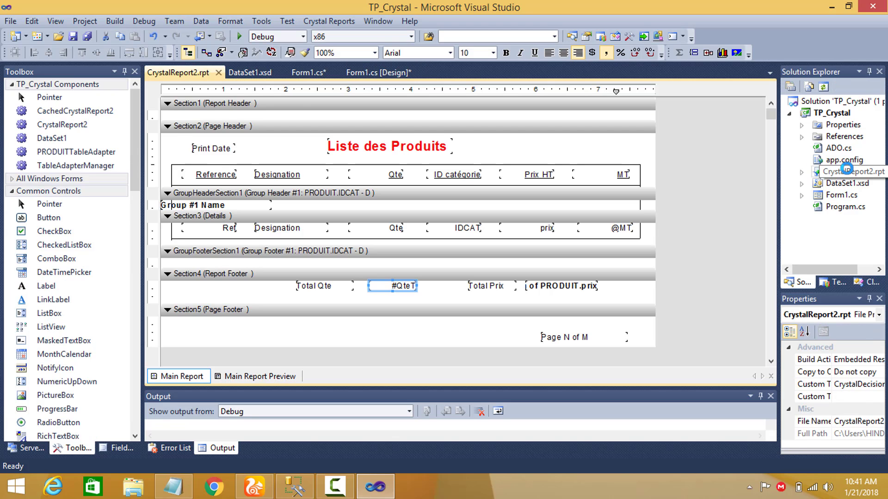
left_click(121, 448)
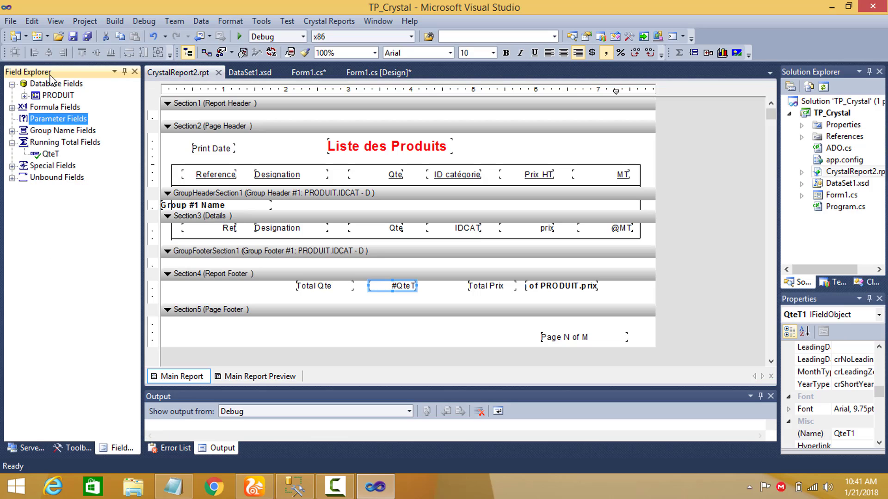
right_click(70, 121)
left_click(95, 125)
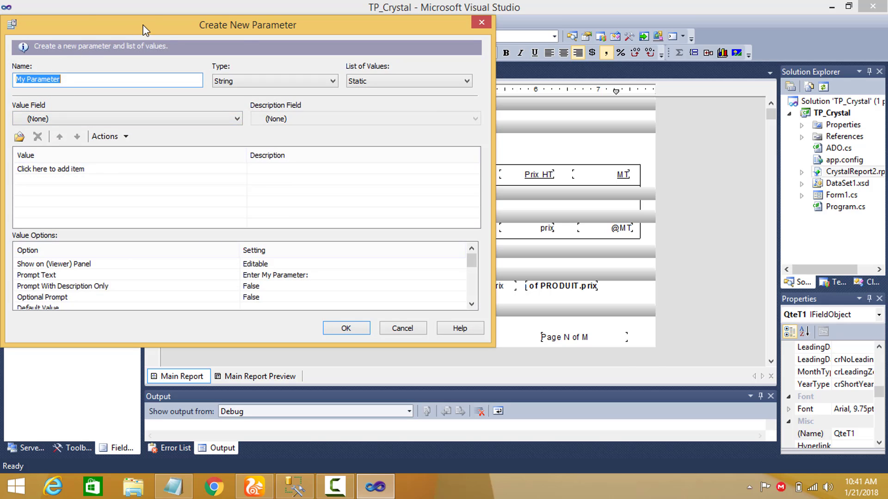
left_click_drag(146, 30, 307, 51)
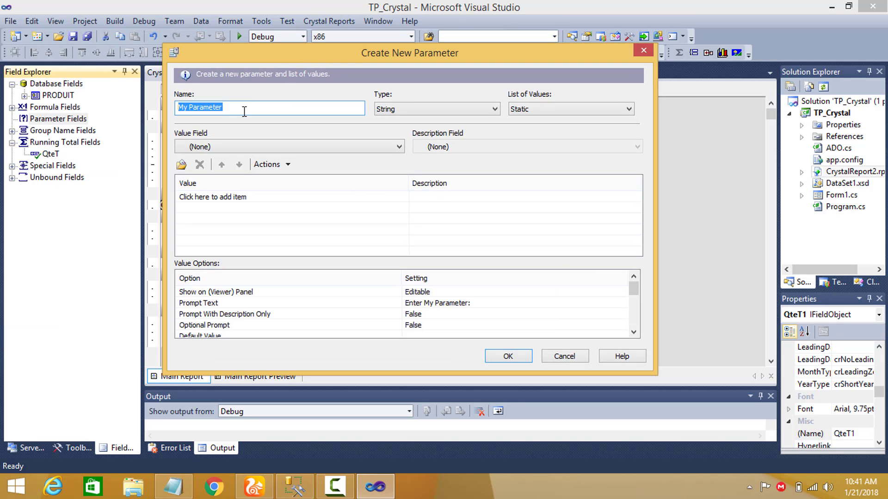
type("tva")
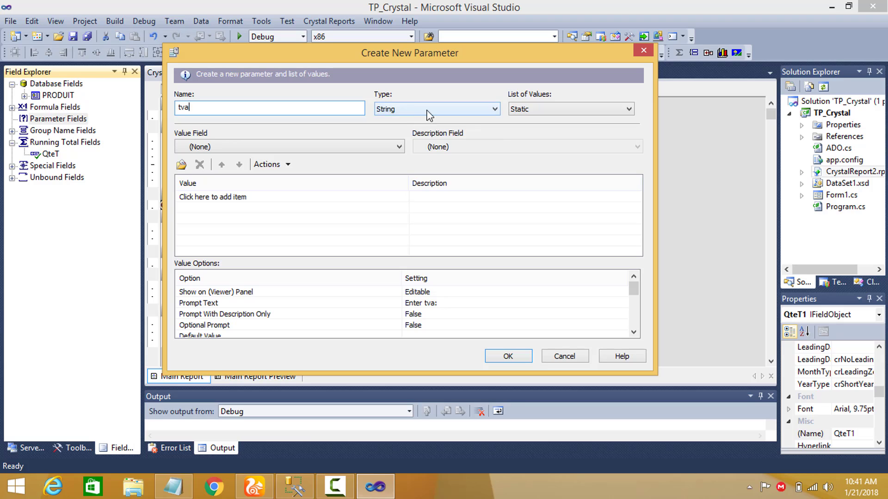
left_click(429, 115)
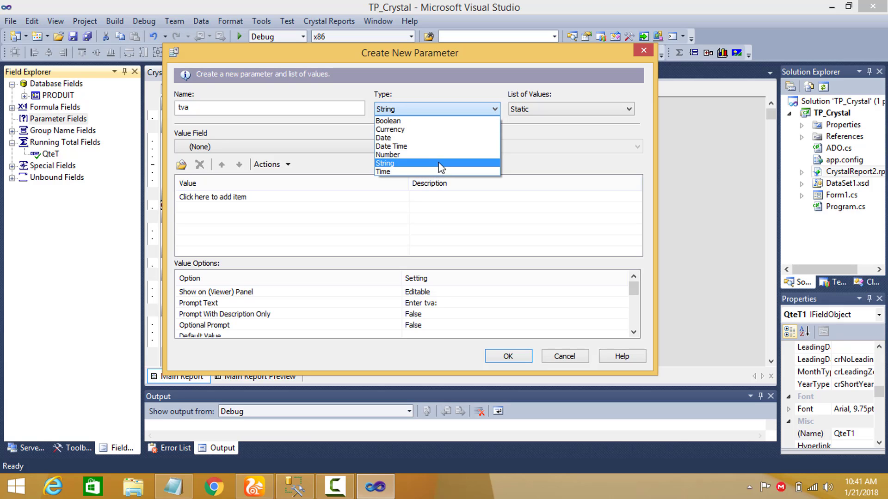
left_click(413, 156)
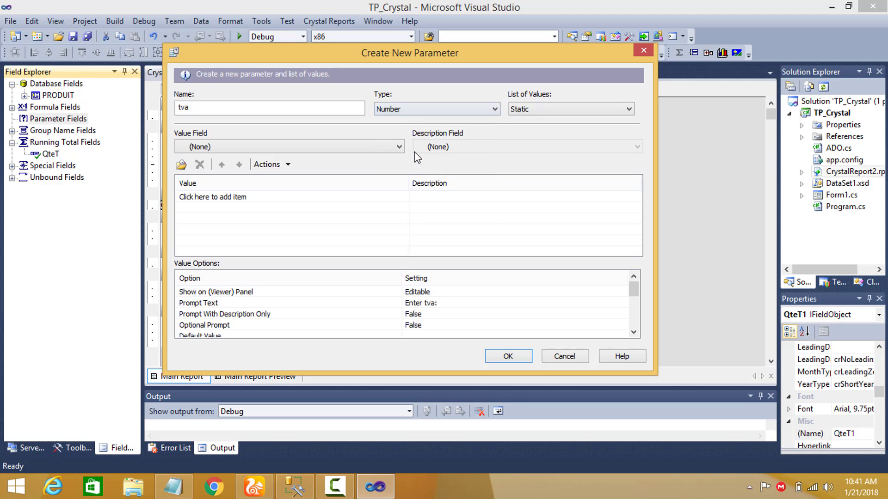
left_click(507, 357)
left_click(13, 120)
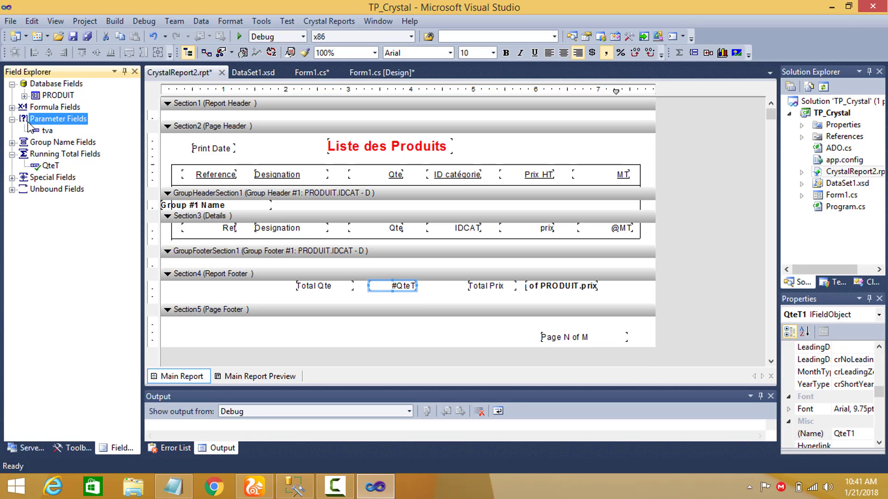
left_click(47, 131)
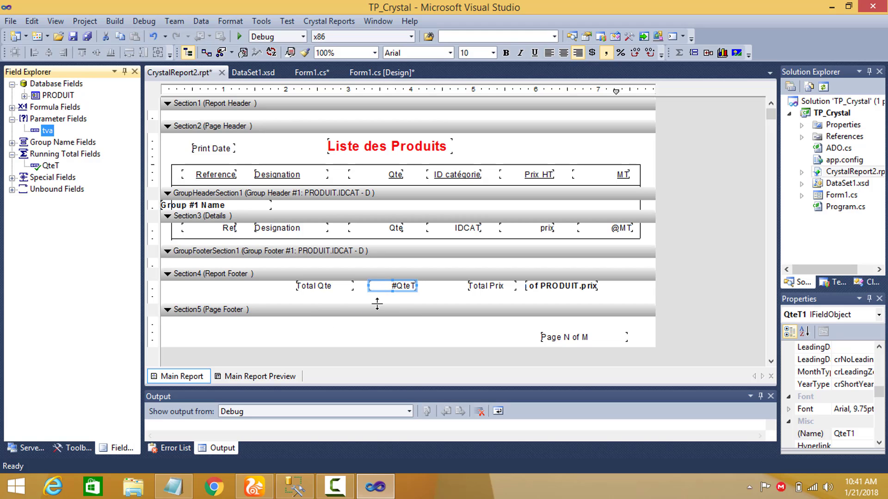
Increase the height of the Report Footer section and place a copy of the Total Qte label beneath the #QteT field.
left_click_drag(376, 304, 377, 315)
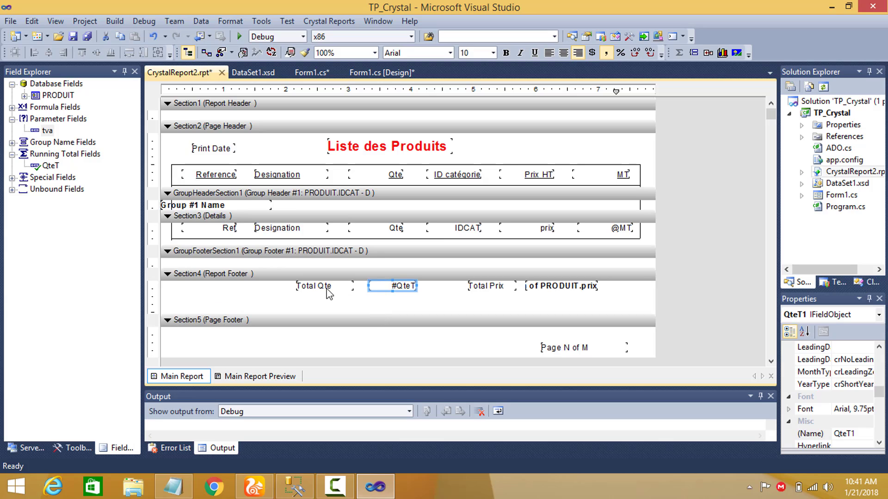
key("ctrl+c")
key("ctrl+v")
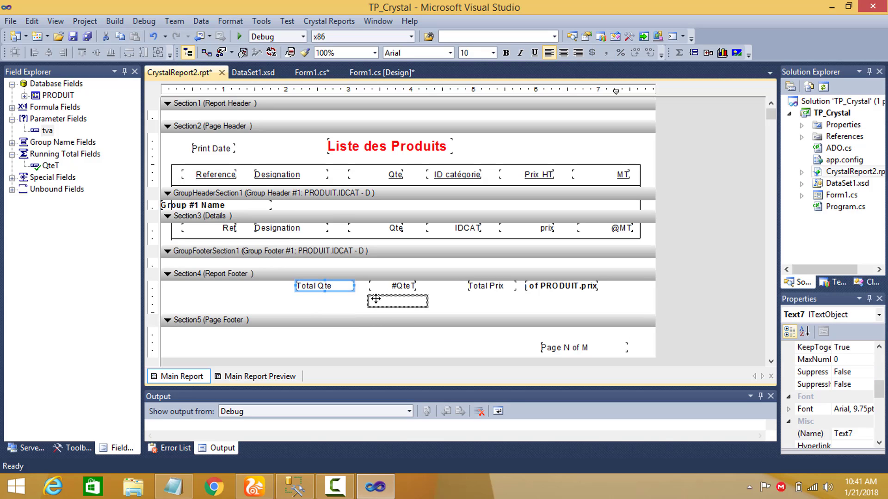
left_click(382, 302)
double_click(413, 303)
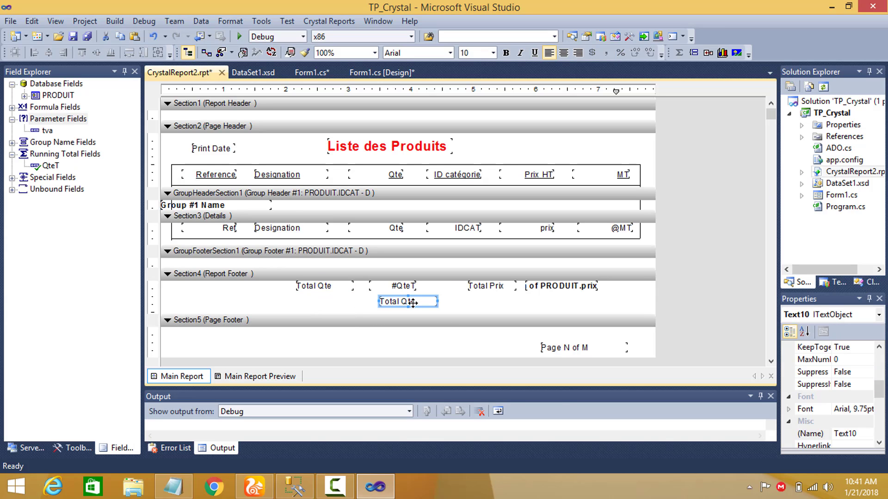
Change the text of the copied label in the Report Footer to TVA.
right_click(410, 300)
left_click(434, 309)
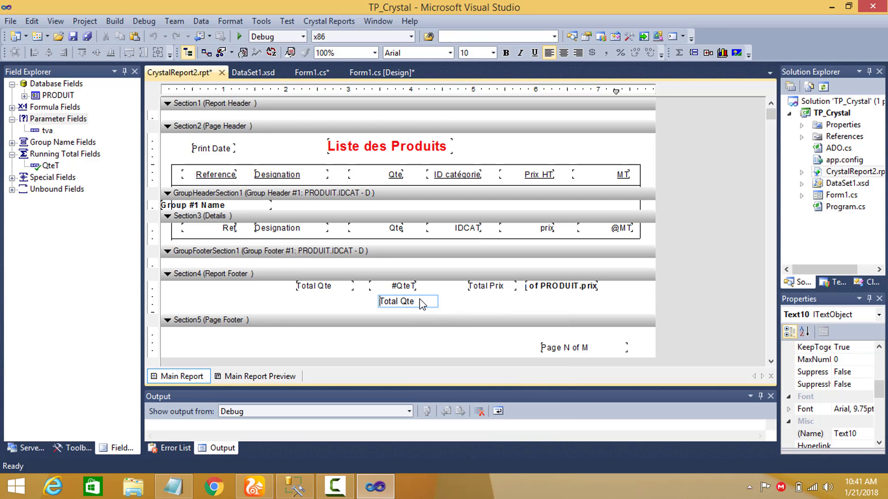
left_click_drag(419, 302, 375, 300)
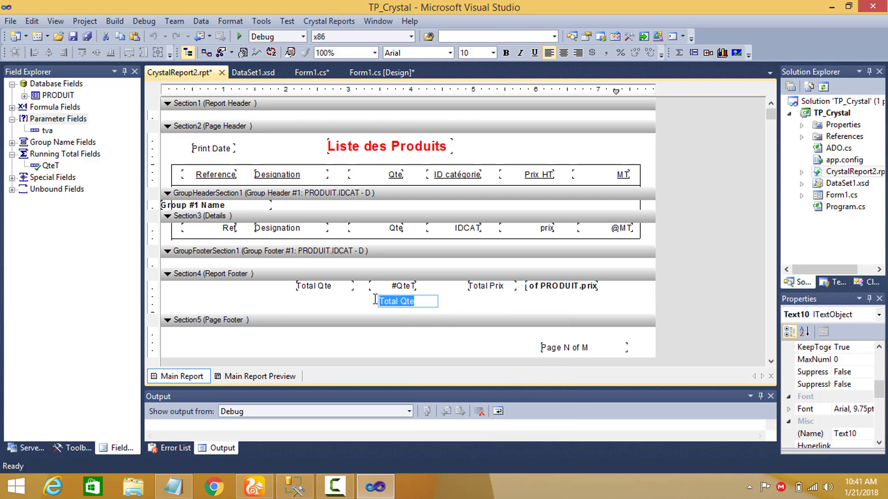
type("TVA")
Insert the tva parameter field beside the TVA label in the Report Footer.
left_click_drag(47, 130, 510, 301)
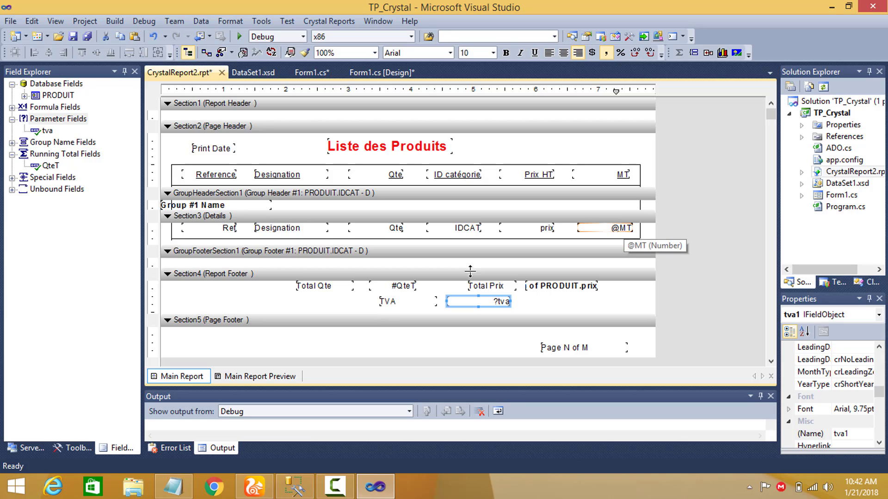
left_click(396, 286)
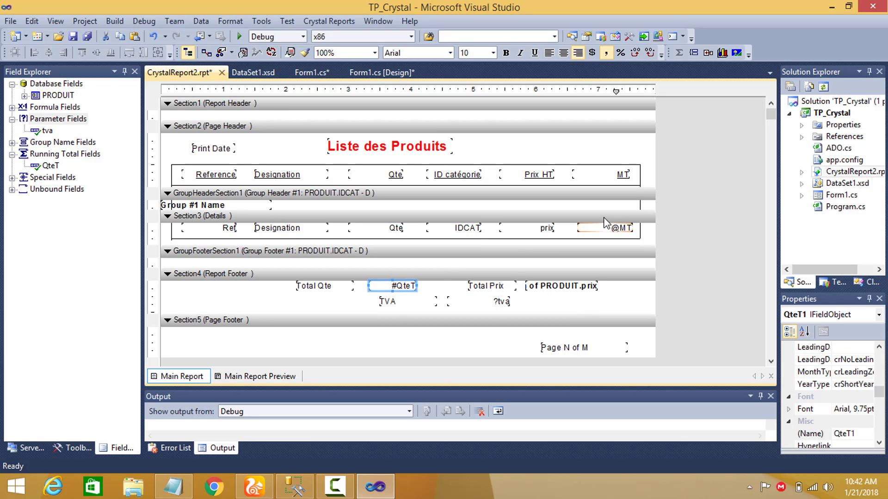
left_click(495, 304)
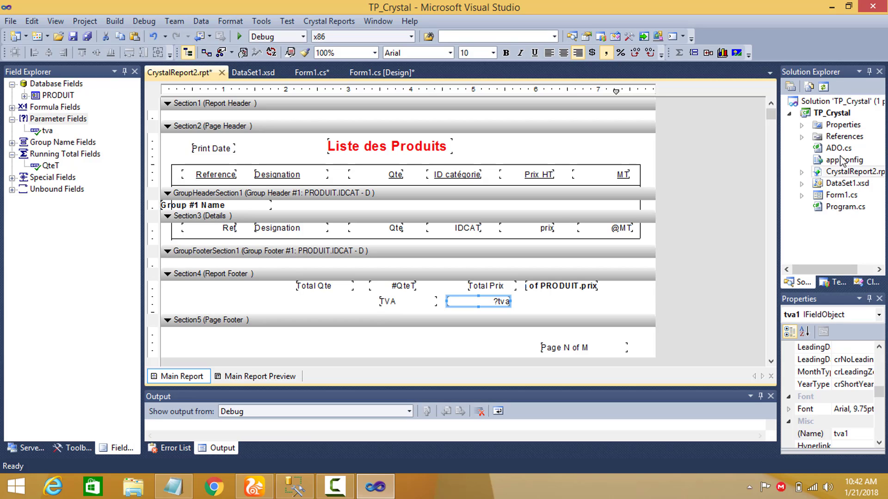
Open the code of Form1 from its designer.
double_click(828, 195)
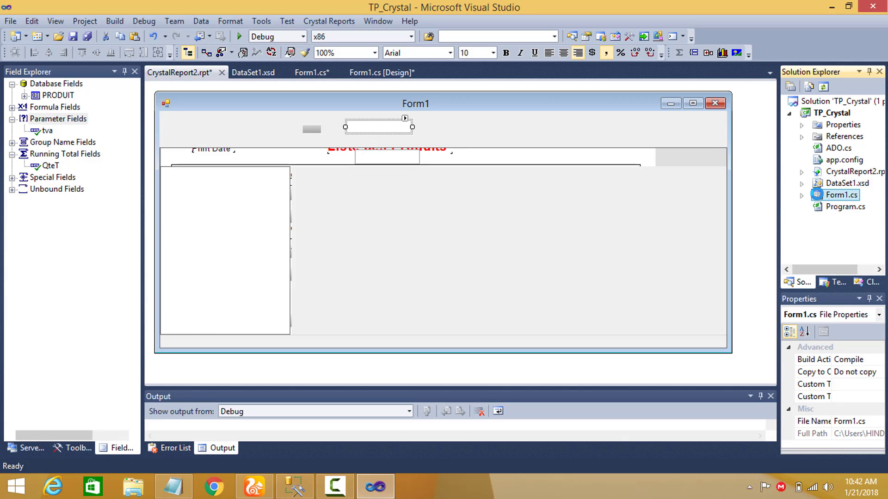
left_click(497, 104)
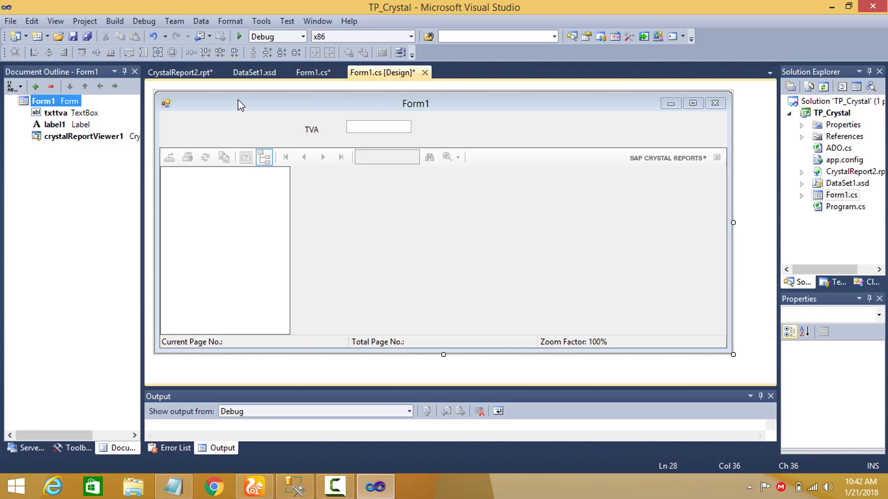
key("F7")
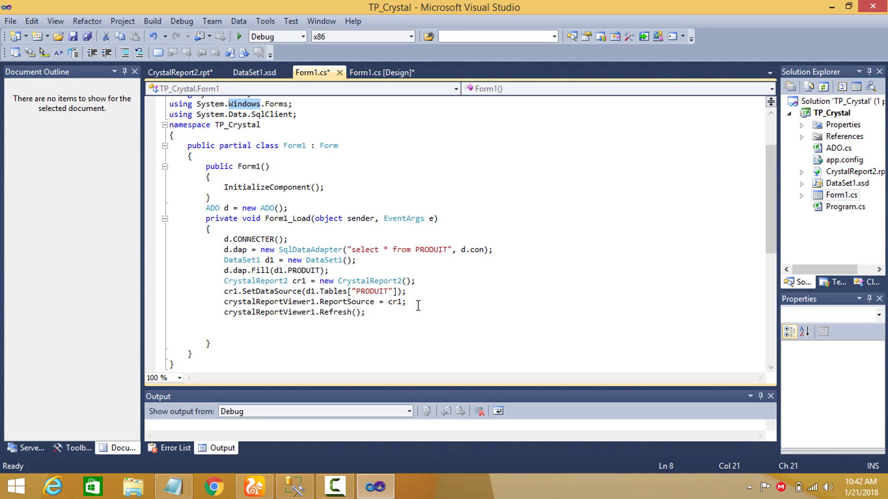
Add the line cr1.SetParameterValue("tva", txttva.Text); after the SetDataSource call in Form1_Load.
left_click(415, 294)
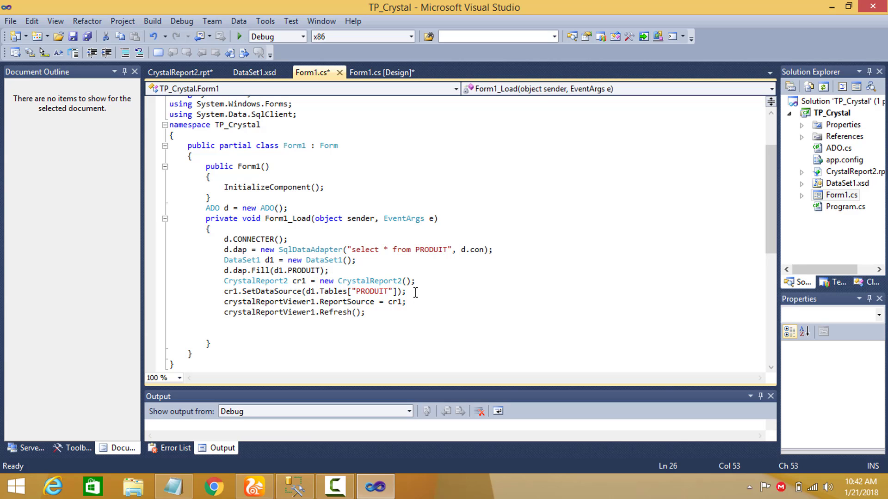
key("Return")
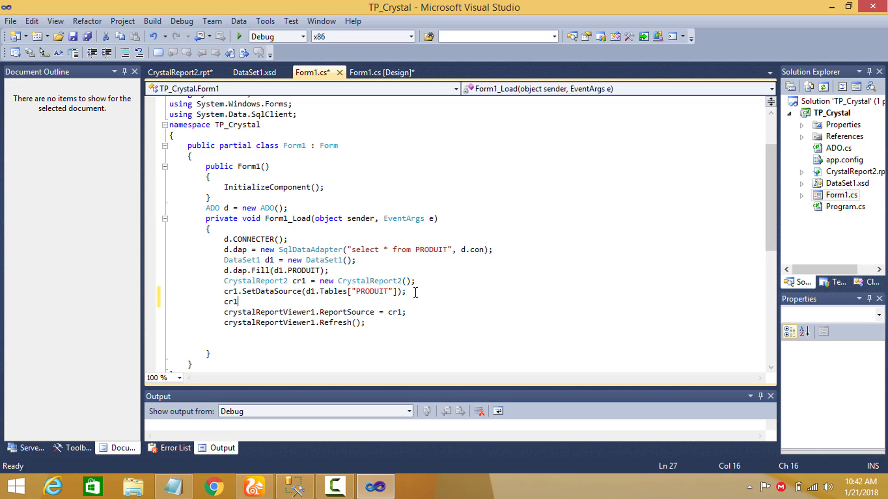
type("cr1.set")
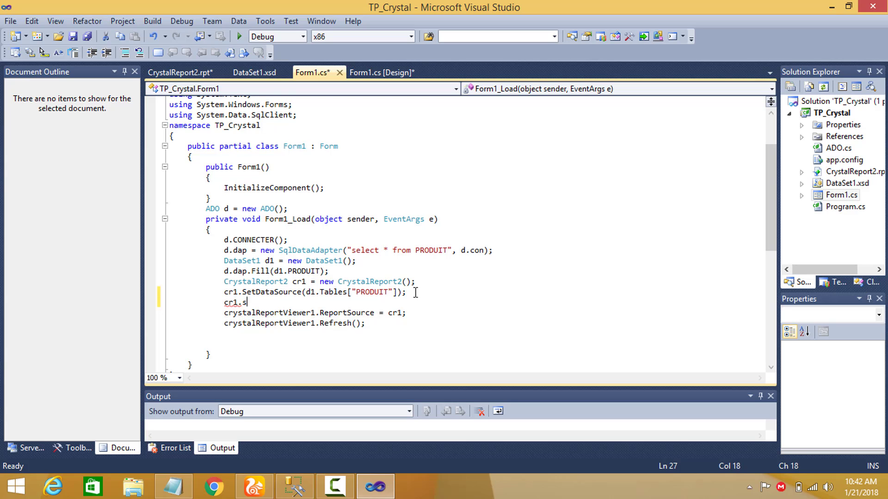
key("Down")
key("Down")
key("Down")
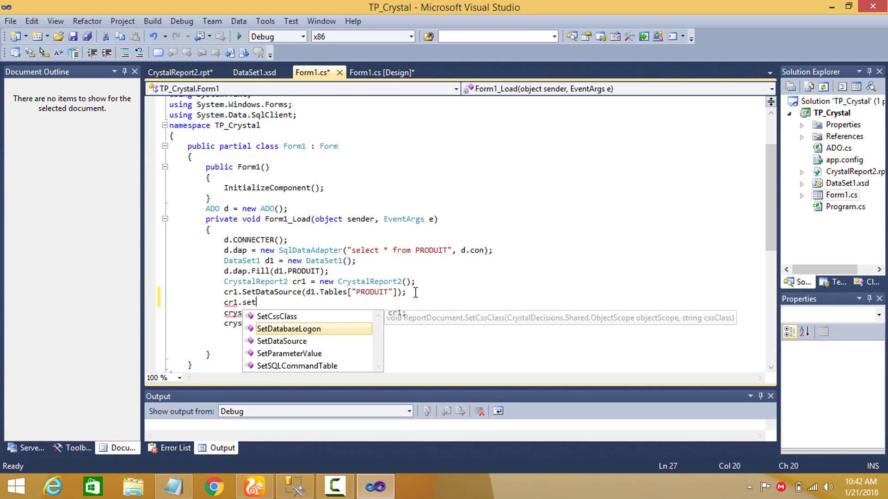
key("Tab")
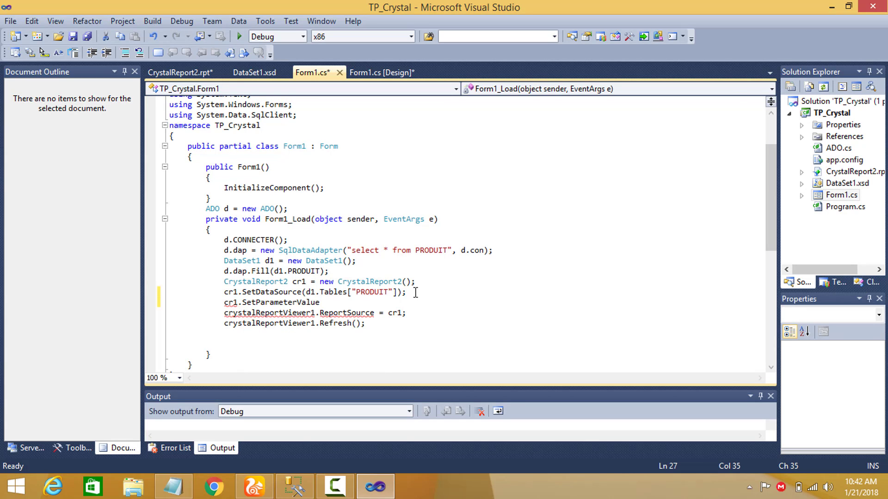
type("(\"tva")
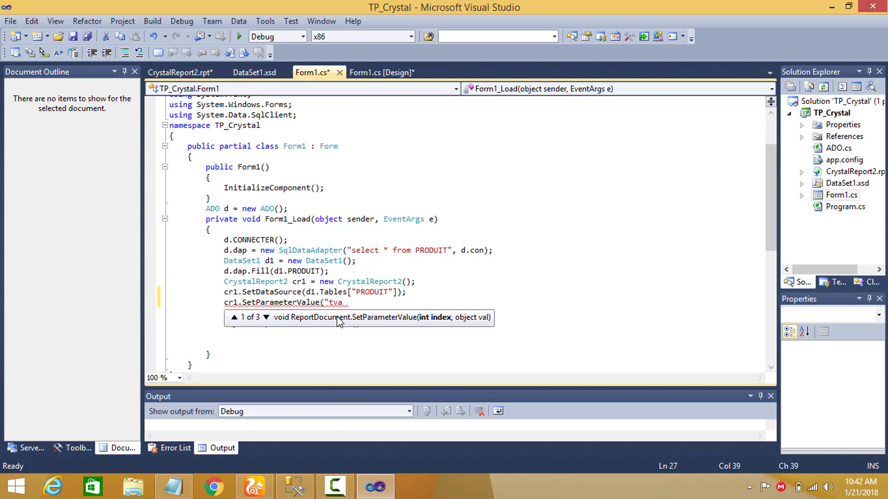
type("\",")
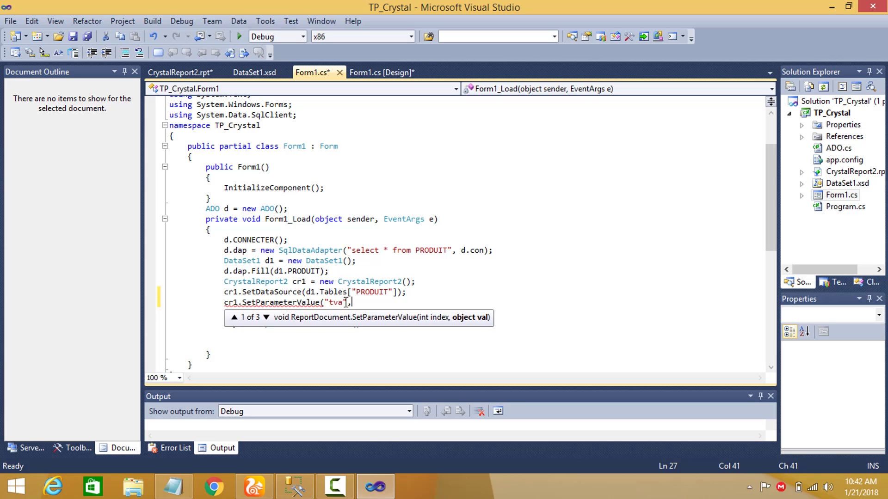
type("txt")
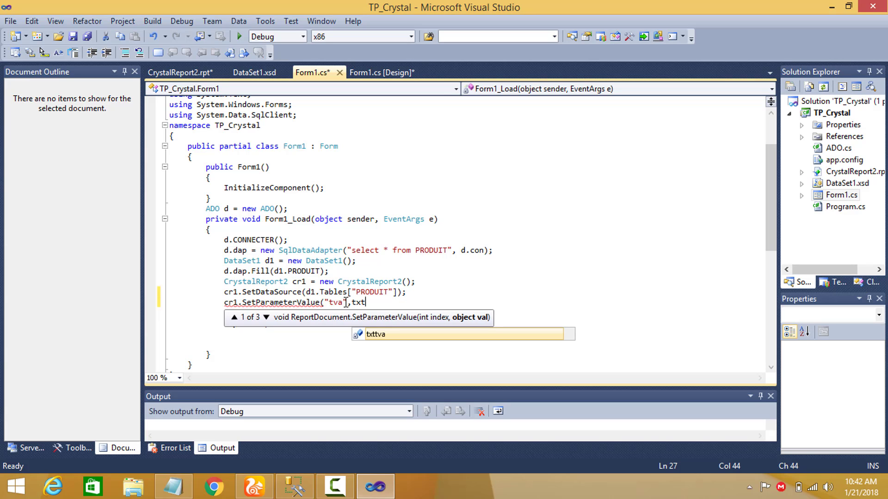
type("tva.text")
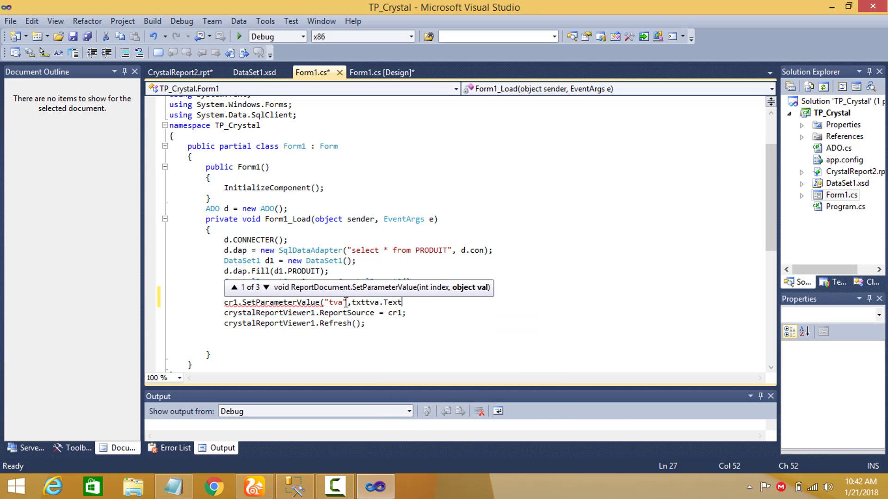
type(");")
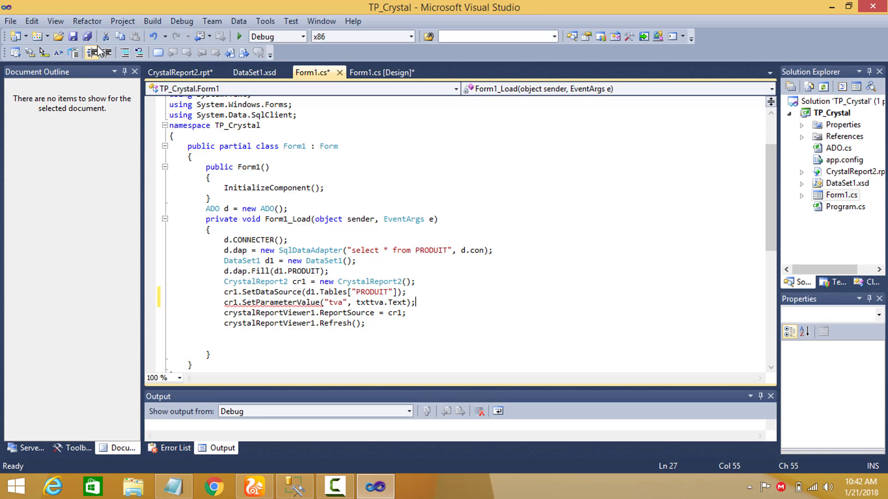
Save all files and test-run the project, ending the debugging session at the exception.
left_click(86, 36)
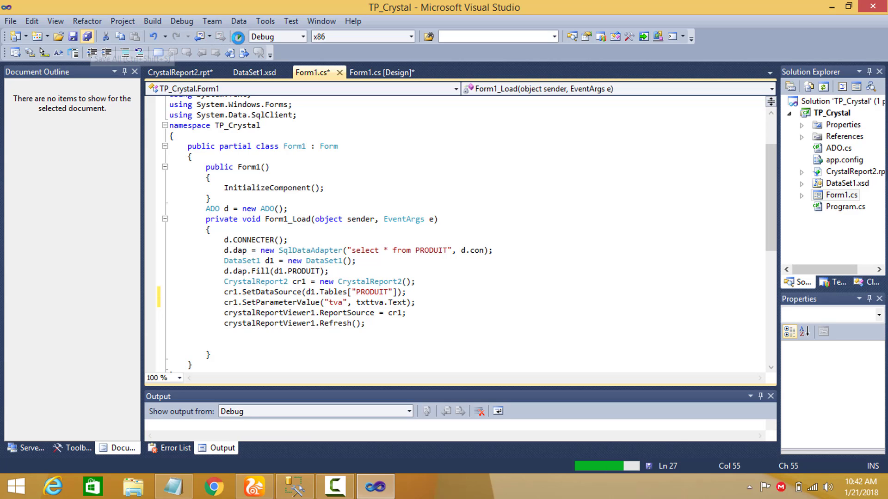
left_click(239, 37)
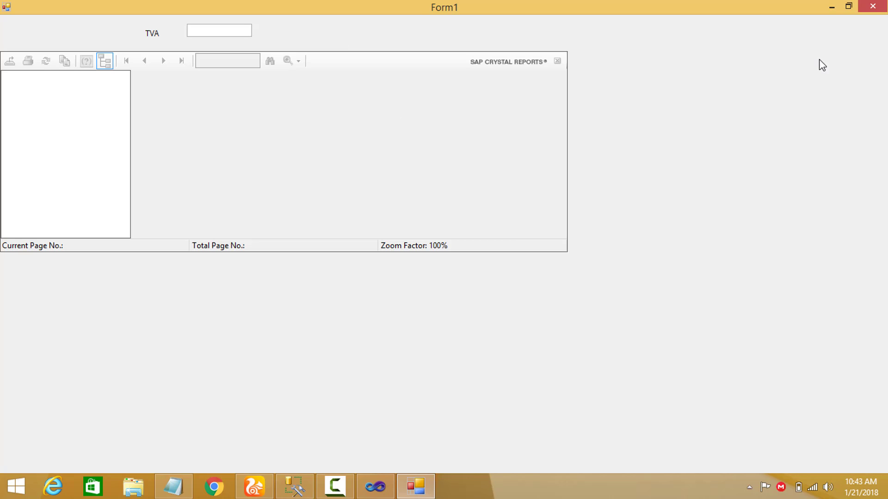
left_click(848, 6)
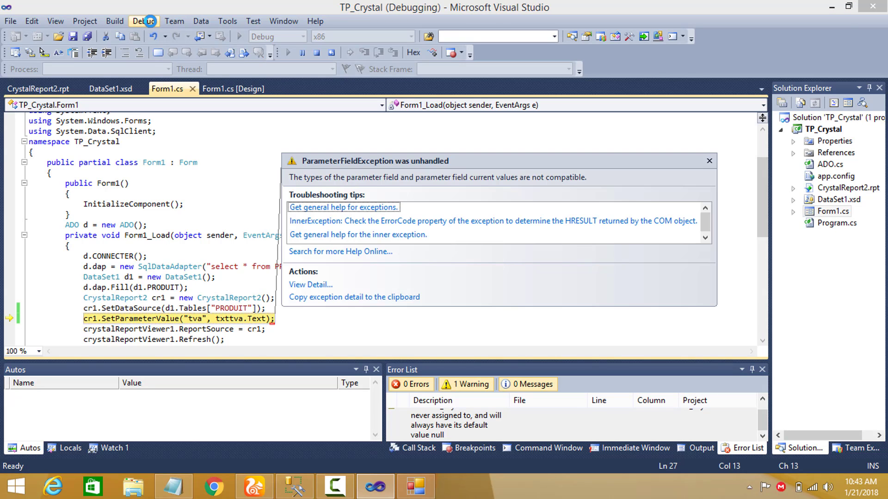
left_click(148, 21)
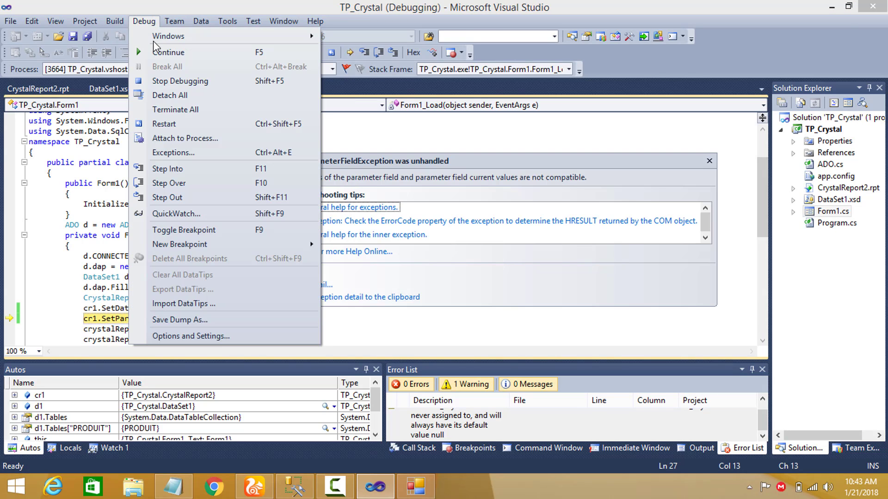
left_click(160, 81)
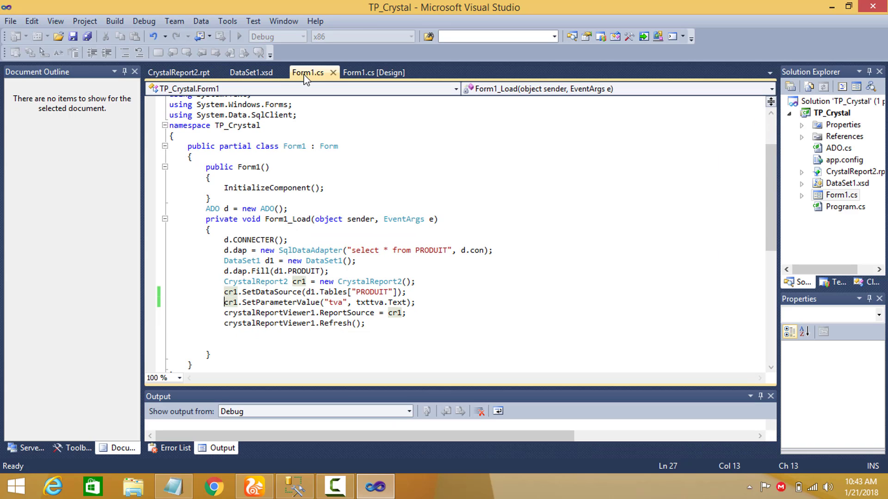
Add a button beside the TVA text box on Form1 and set its text to afficher.
left_click(376, 73)
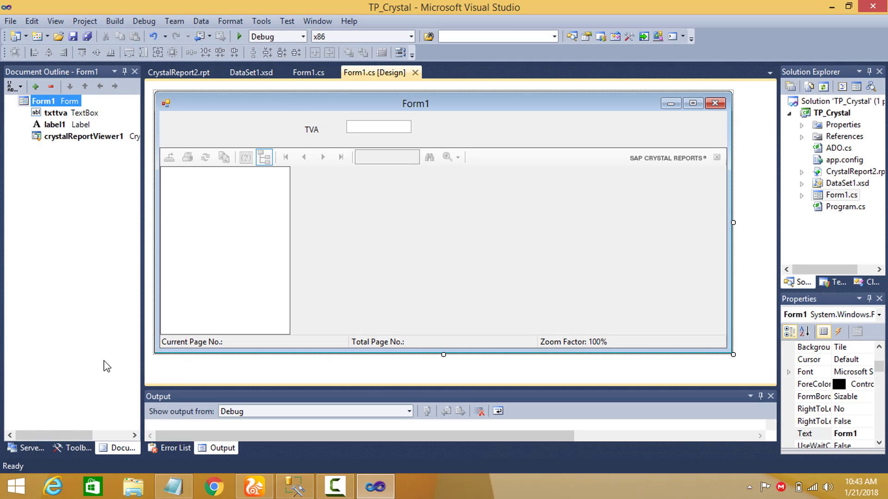
left_click(79, 449)
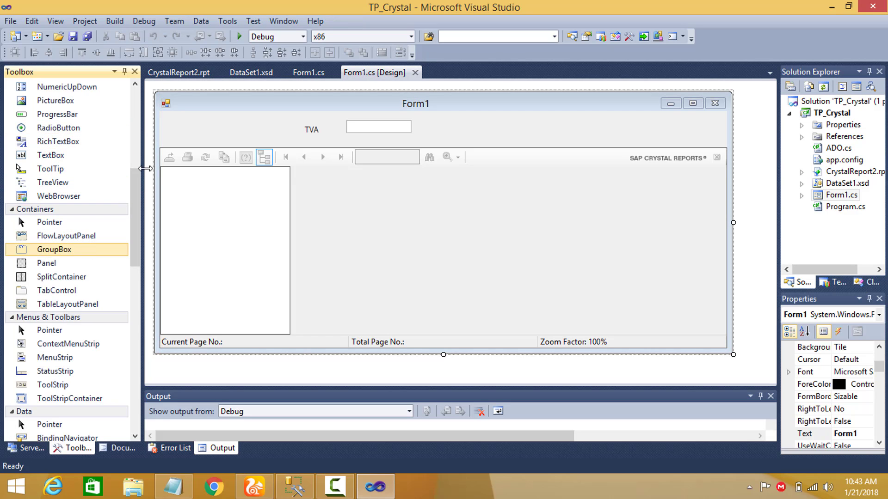
left_click_drag(137, 186, 135, 119)
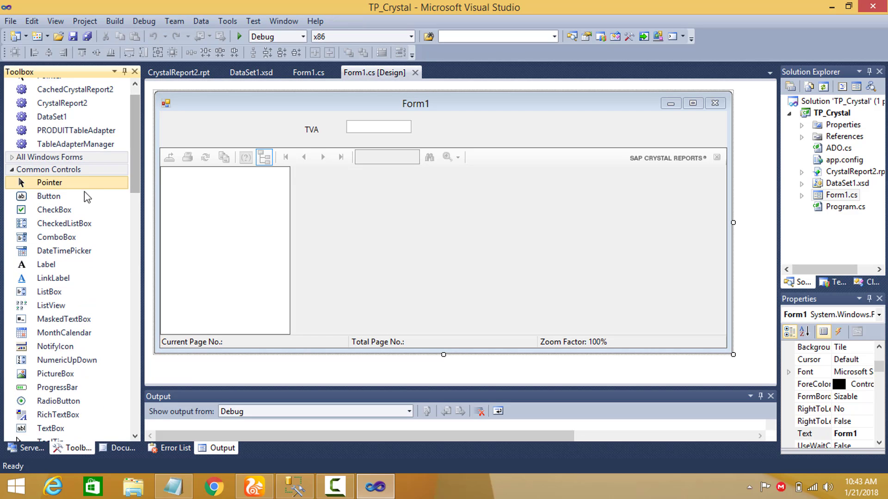
left_click(51, 196)
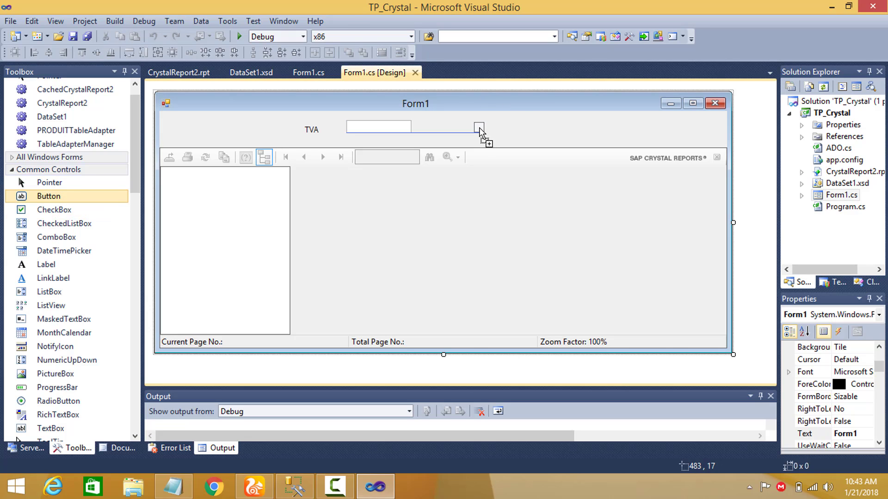
left_click(473, 117)
left_click(848, 433)
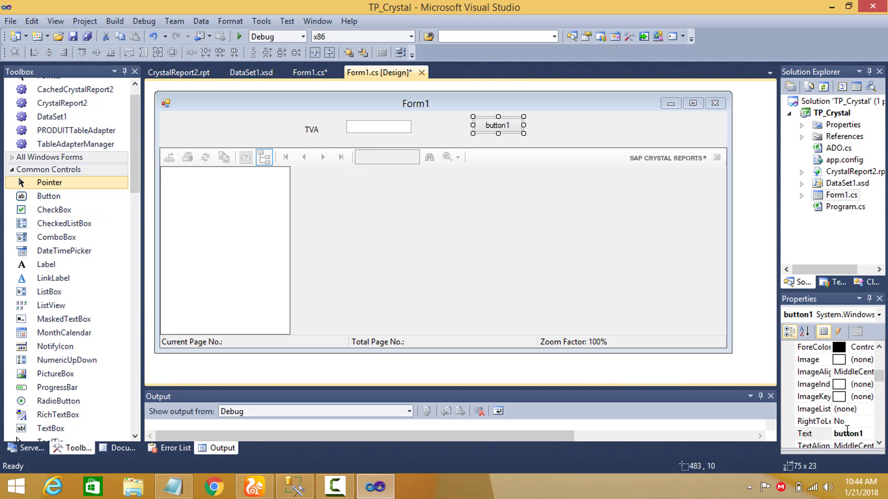
type("afficher")
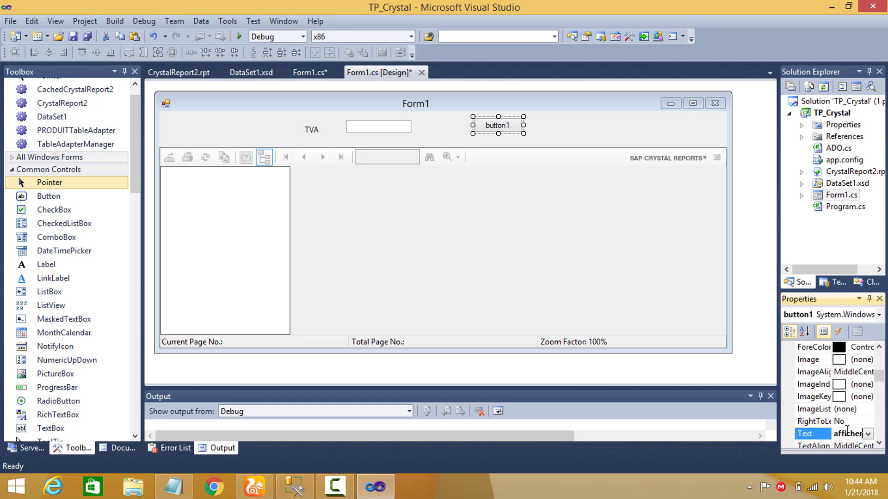
key("Return")
Move the report-loading code from Form1_Load into the click handler of the afficher button.
left_click(454, 103)
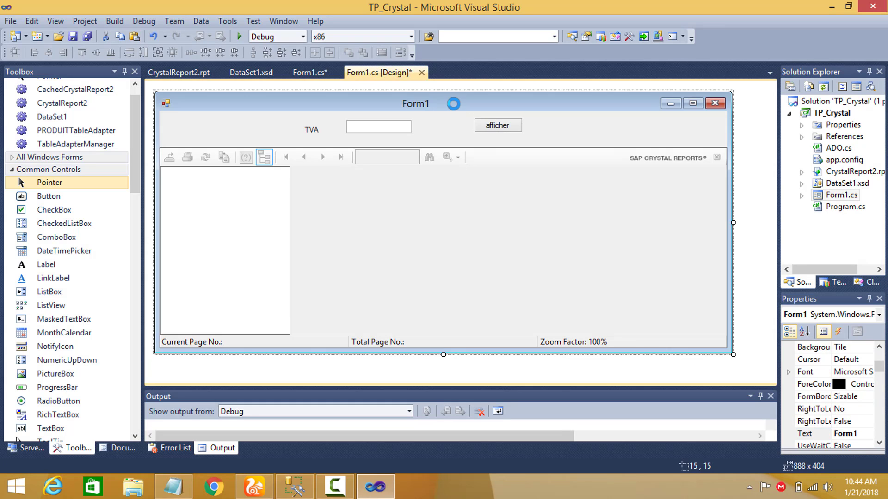
left_click(396, 310, "shift")
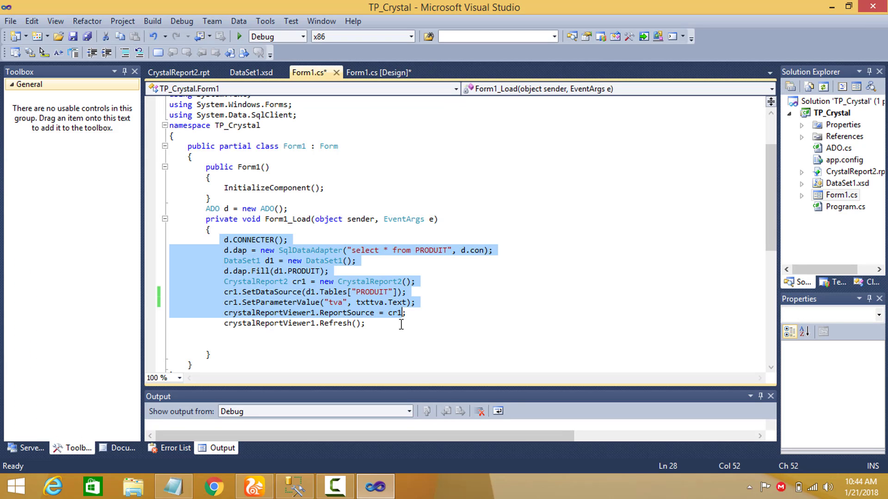
key("shift+Down")
key("ctrl+c")
key("Delete")
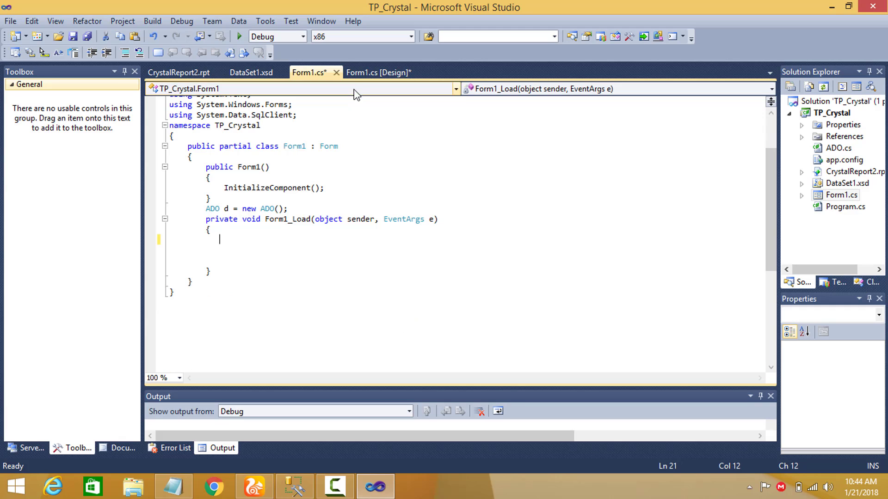
left_click(376, 72)
left_click(504, 125)
double_click(507, 126)
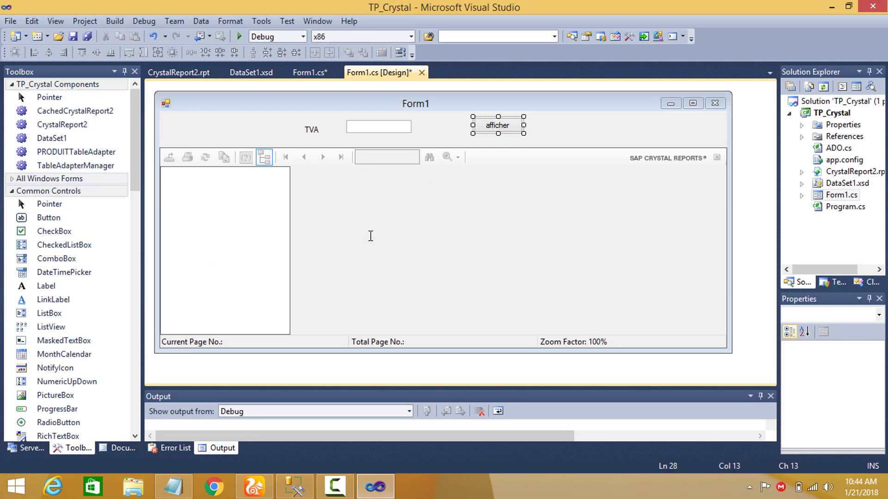
key("ctrl+v")
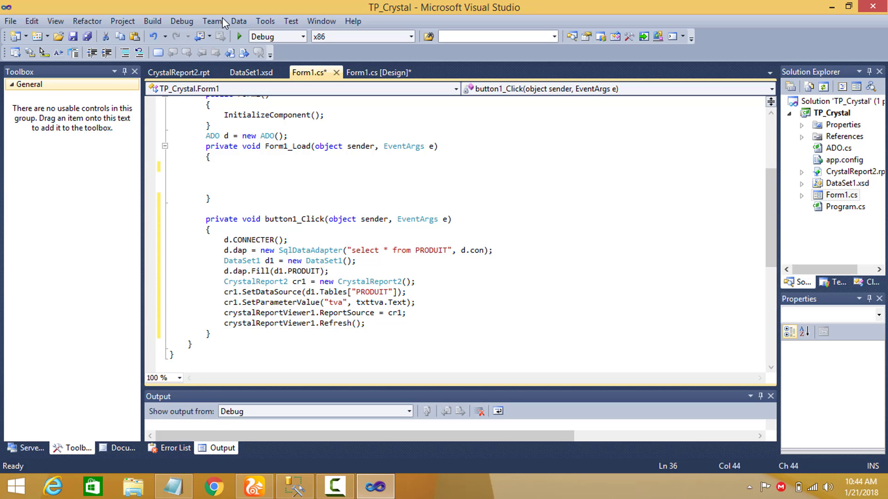
Run the application and display the report with a TVA of 20 to check the TVA value in its footer.
left_click(239, 39)
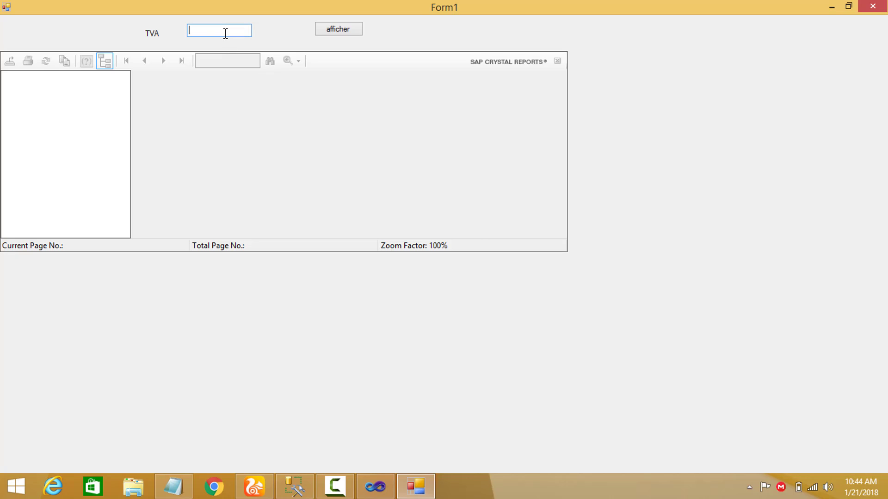
left_click(339, 29)
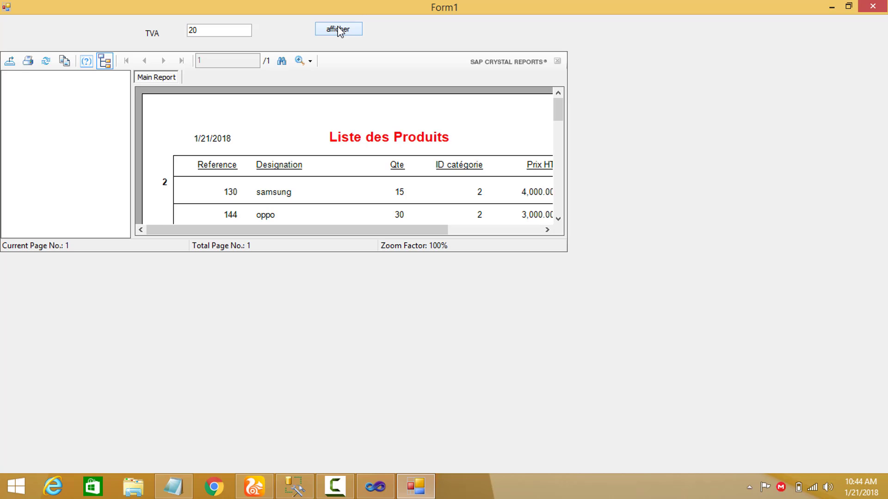
left_click_drag(557, 108, 562, 140)
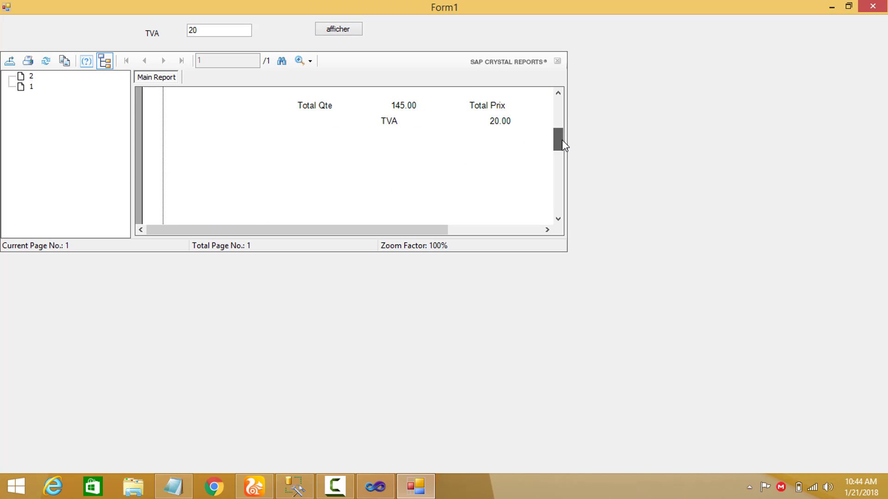
left_click(496, 109)
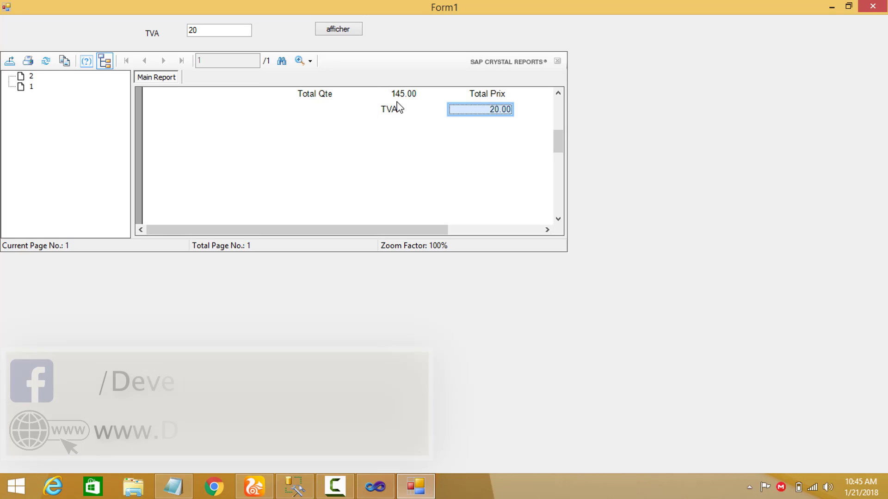
key("alt+F4")
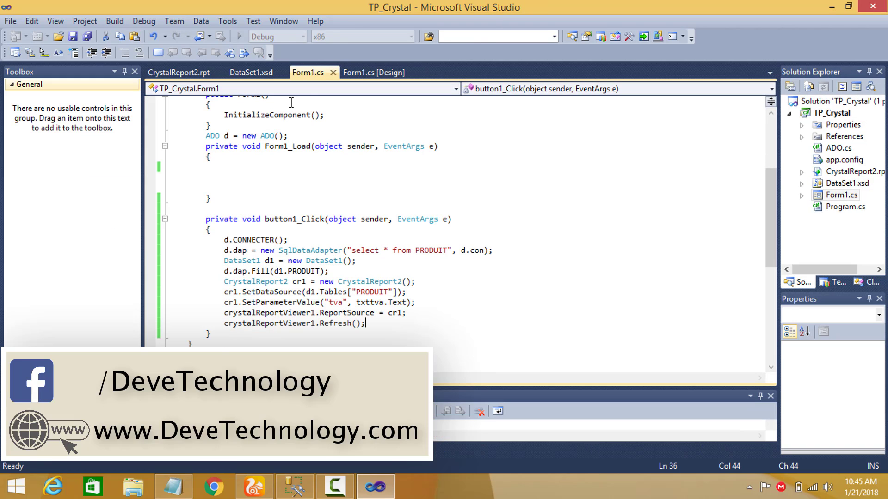
Open CrystalReport2.rpt from the TP_Crystal project.
double_click(839, 171)
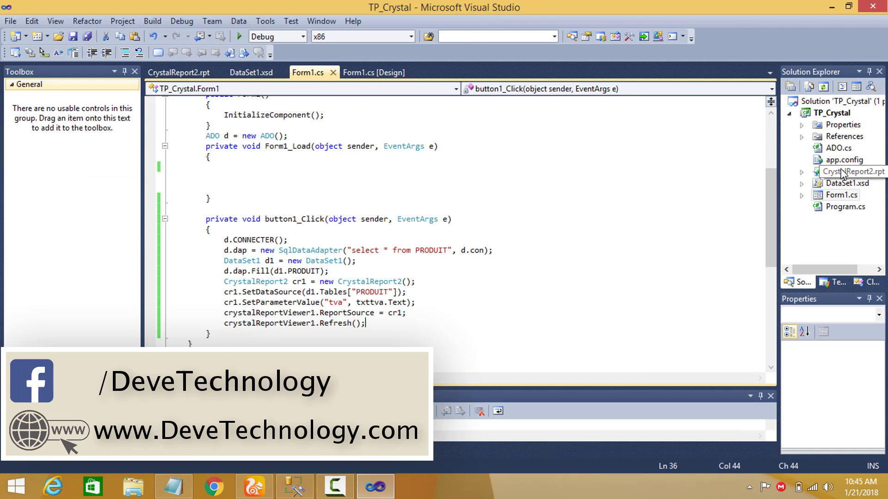